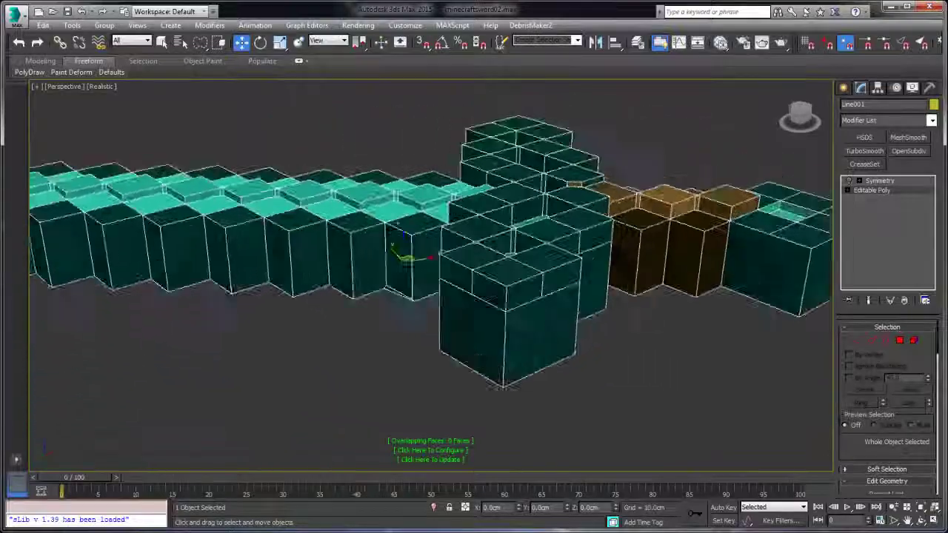
# Examine the finished sword model from several sides together with the settings of its Symmetry modifier.
pyautogui.keyDown('alt'); pyautogui.moveTo(398, 223); pyautogui.dragTo(237, 216, button='middle'); pyautogui.keyUp('alt')
pyautogui.click(880, 181)
pyautogui.keyDown('alt'); pyautogui.moveTo(356, 274); pyautogui.dragTo(489, 293, button='middle'); pyautogui.keyUp('alt')
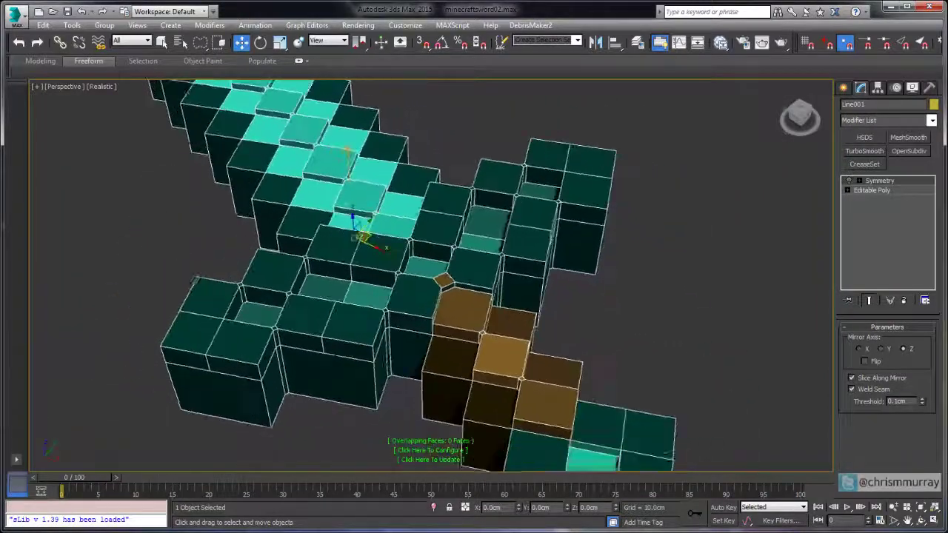
pyautogui.keyDown('alt'); pyautogui.moveTo(430, 274); pyautogui.dragTo(545, 262, button='middle'); pyautogui.keyUp('alt')
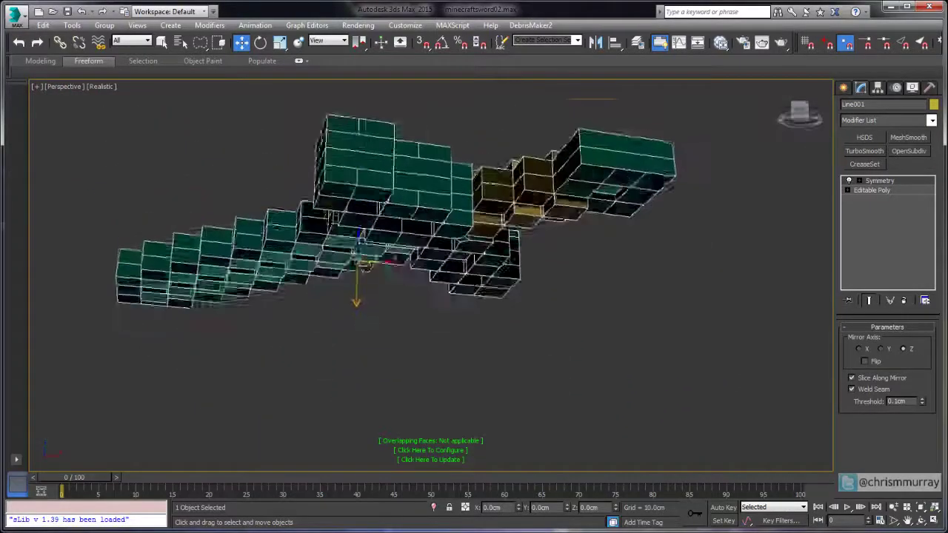
pyautogui.keyDown('alt'); pyautogui.moveTo(415, 296); pyautogui.dragTo(466, 323, button='middle'); pyautogui.keyUp('alt')
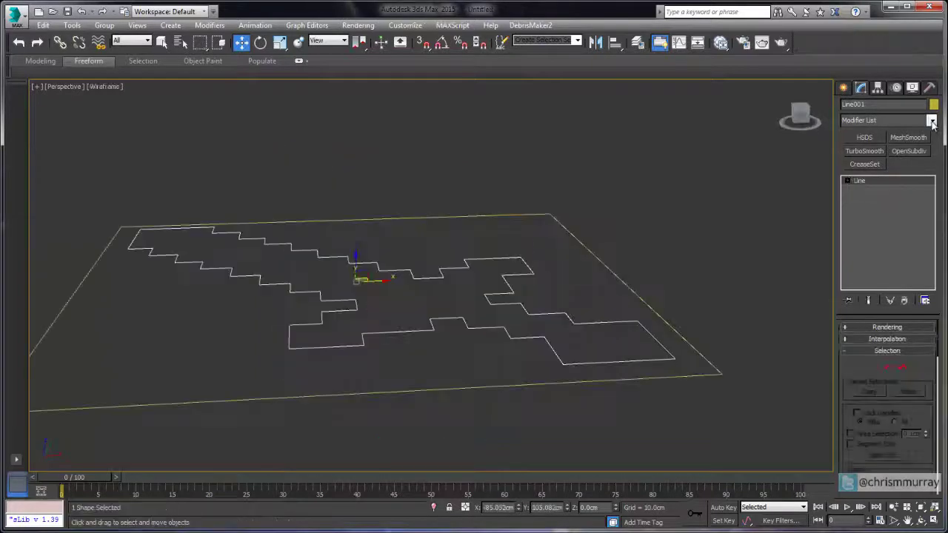
# Apply an Extrude modifier to the closed sword outline with an amount of about 22 cm.
pyautogui.click(932, 120)
pyautogui.click(933, 122)
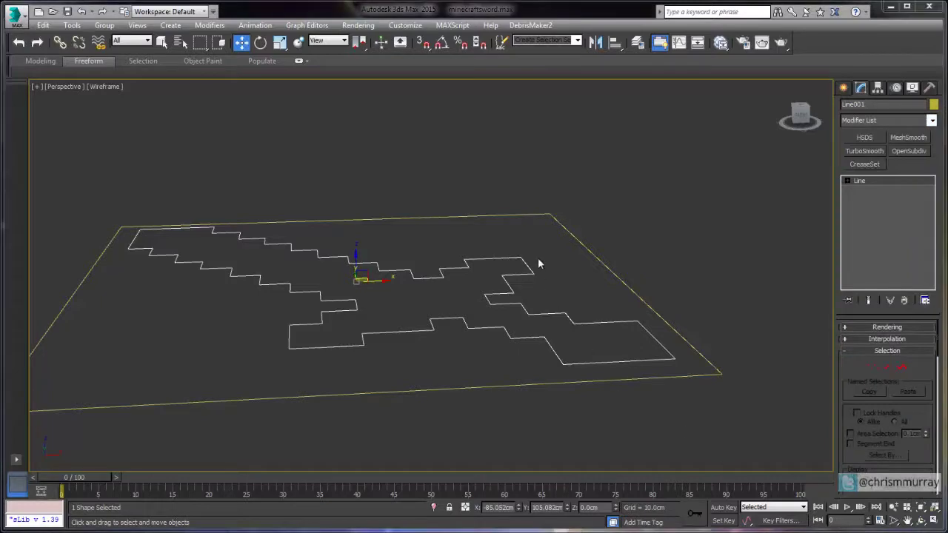
pyautogui.keyDown('alt'); pyautogui.moveTo(538, 264); pyautogui.dragTo(525, 232, button='middle'); pyautogui.keyUp('alt')
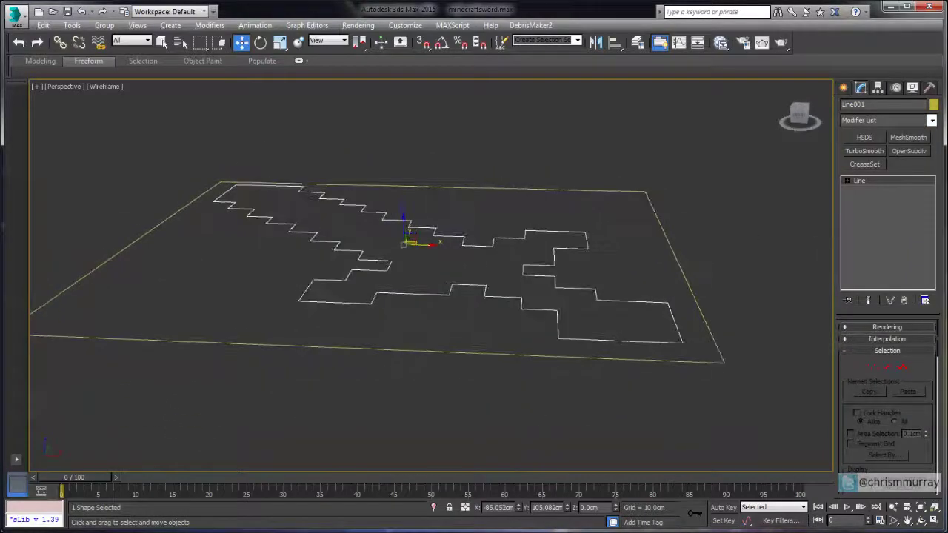
pyautogui.click(932, 120)
pyautogui.moveTo(932, 137); pyautogui.dragTo(933, 220)
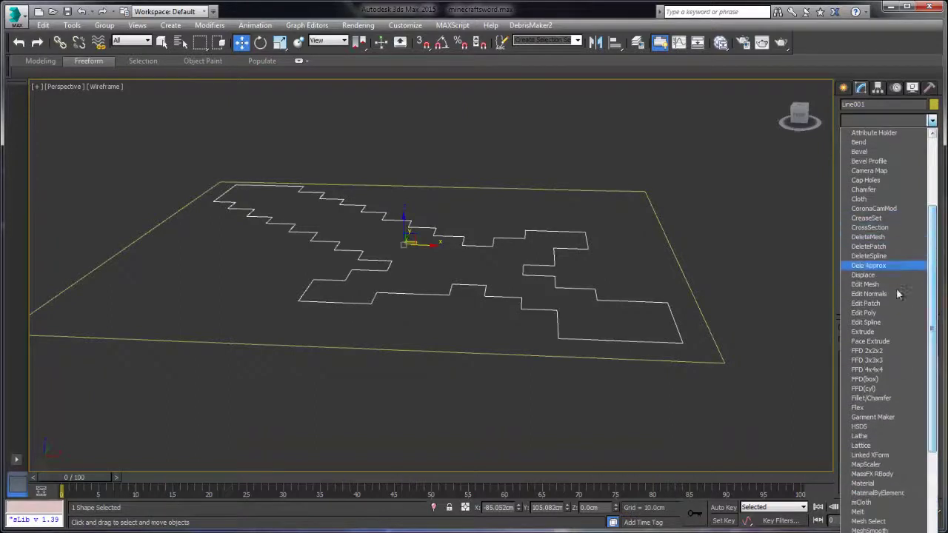
pyautogui.click(889, 333)
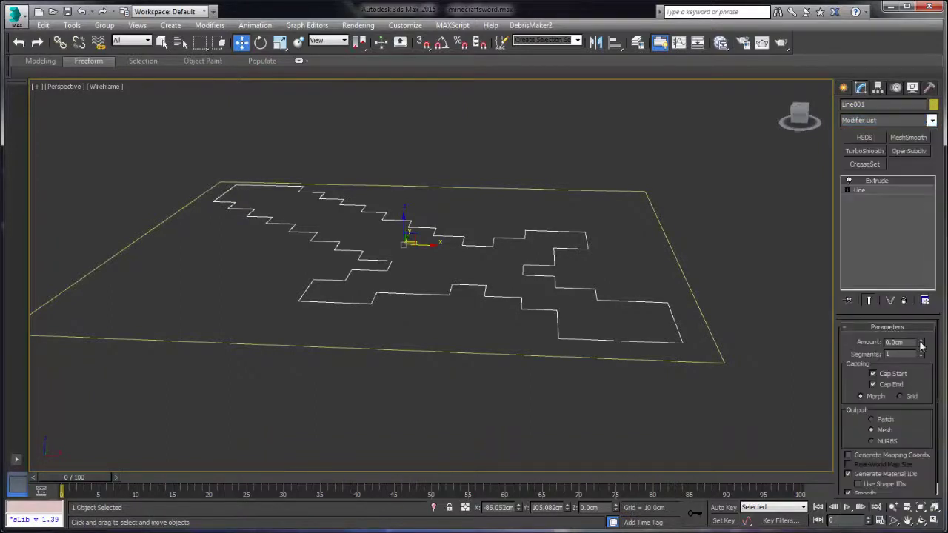
pyautogui.moveTo(922, 344); pyautogui.dragTo(929, 314)
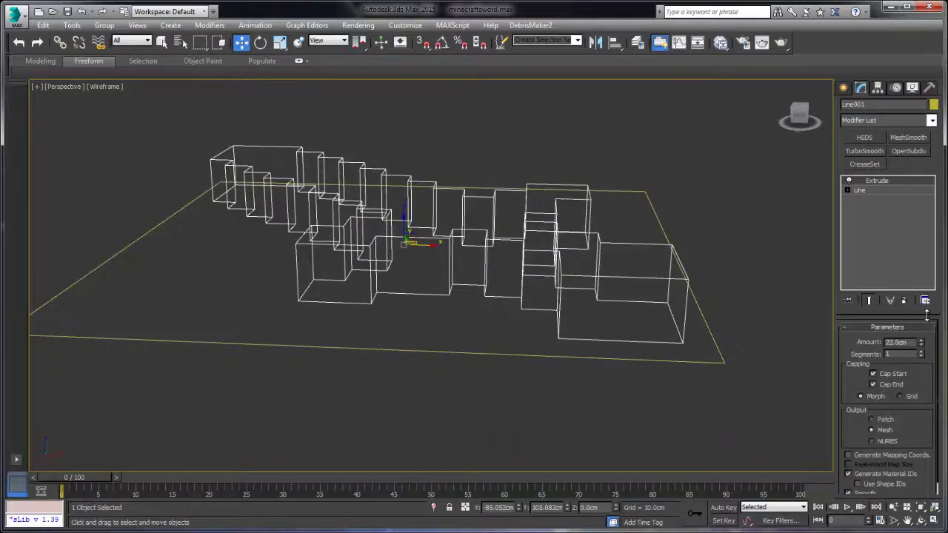
# Show the extruded sword shaded instead of in wireframe and set its extrusion capping to Grid.
pyautogui.press('F3')
pyautogui.keyDown('alt'); pyautogui.moveTo(329, 222); pyautogui.dragTo(346, 239, button='middle'); pyautogui.keyUp('alt')
pyautogui.moveTo(848, 425); pyautogui.dragTo(852, 397)
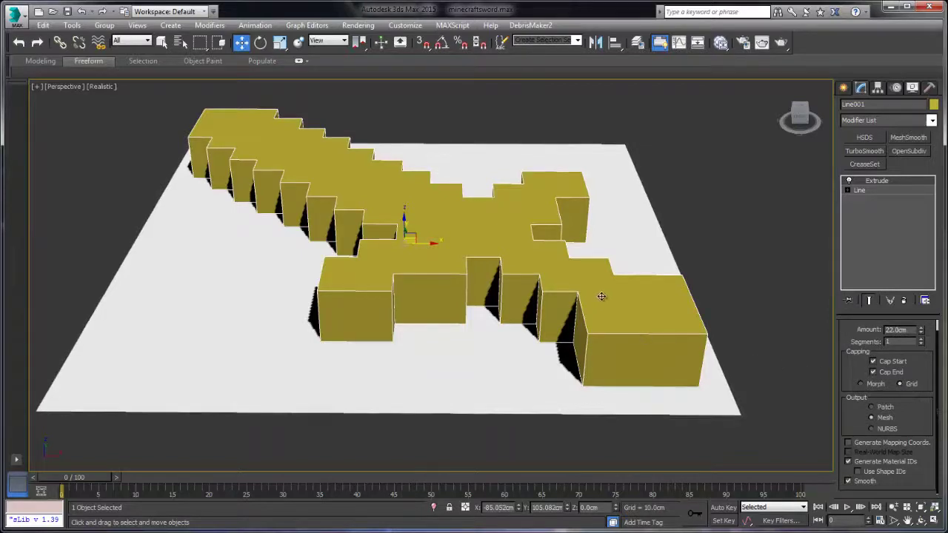
# Try dividing the sword's extrusion height into 3 segments, and reset it to 1 segment.
pyautogui.click(922, 341)
pyautogui.click(923, 340)
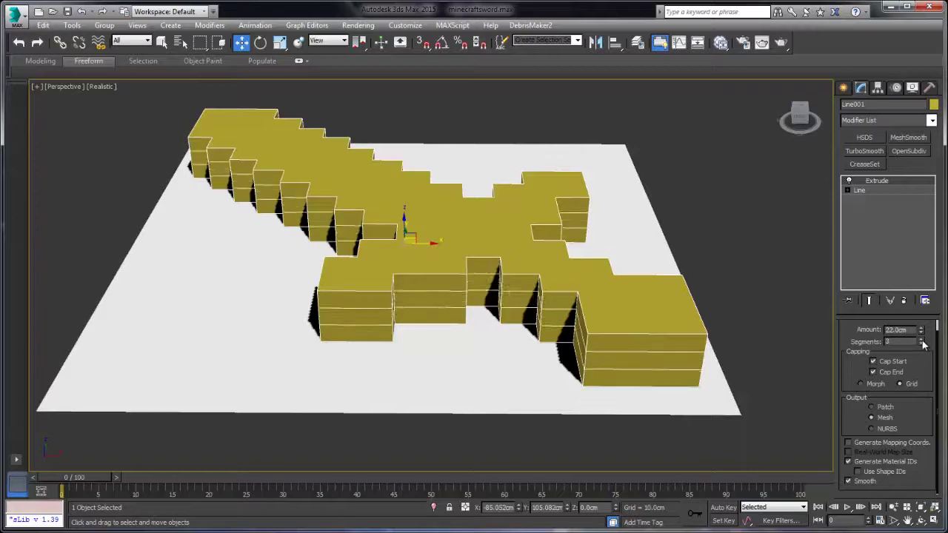
pyautogui.keyDown('alt'); pyautogui.moveTo(493, 218); pyautogui.dragTo(526, 224, button='middle'); pyautogui.keyUp('alt')
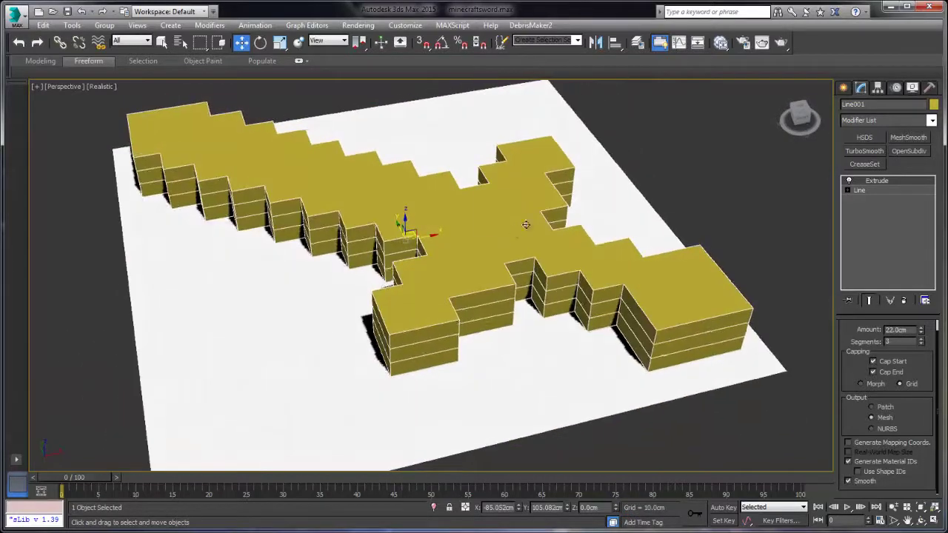
pyautogui.rightClick(922, 346)
# Clone the reference image plane under the sword as a copy placed beside the extruded model.
pyautogui.keyDown('alt'); pyautogui.moveTo(729, 337); pyautogui.dragTo(607, 308, button='middle'); pyautogui.keyUp('alt')
pyautogui.scroll(-3, 607, 309)
pyautogui.click(606, 308)
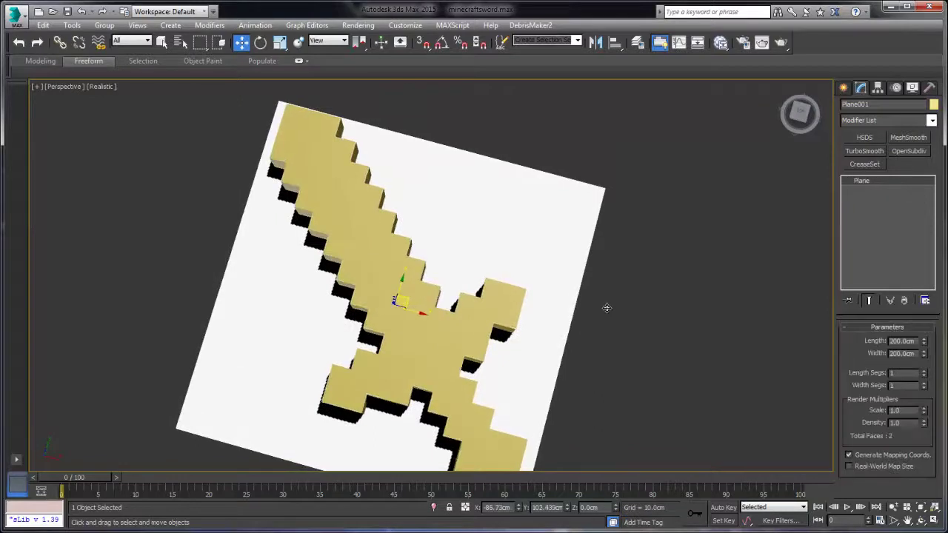
pyautogui.keyDown('shift'); pyautogui.moveTo(403, 302); pyautogui.dragTo(735, 181); pyautogui.keyUp('shift')
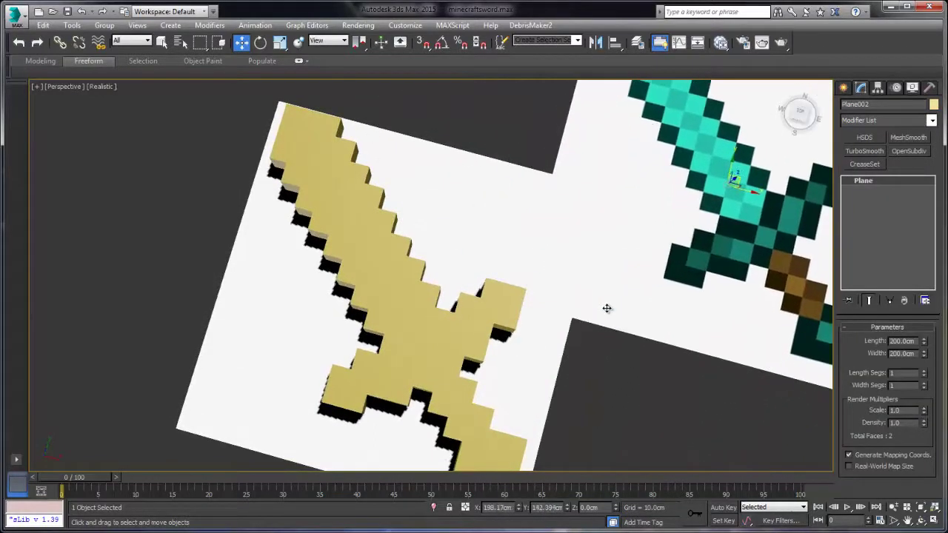
pyautogui.hotkey('ctrl', 'v')
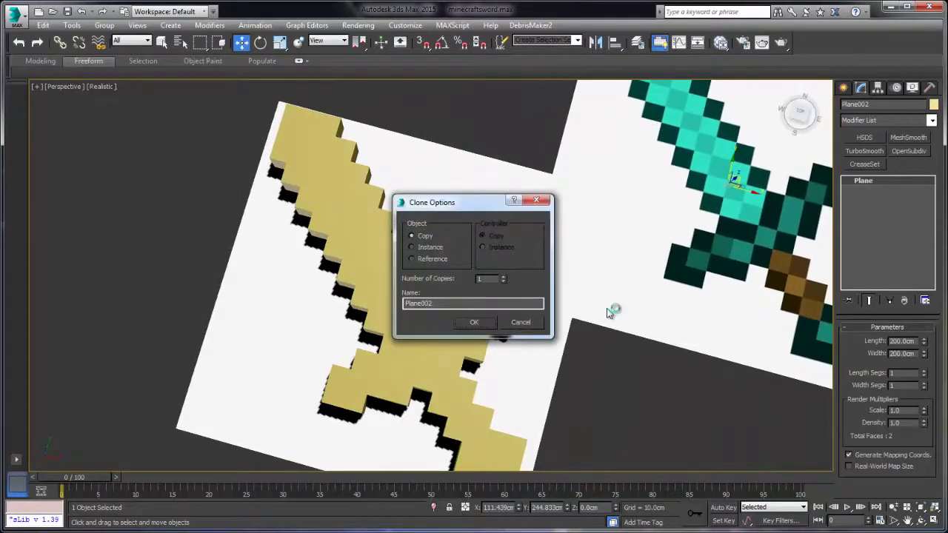
pyautogui.press('Return')
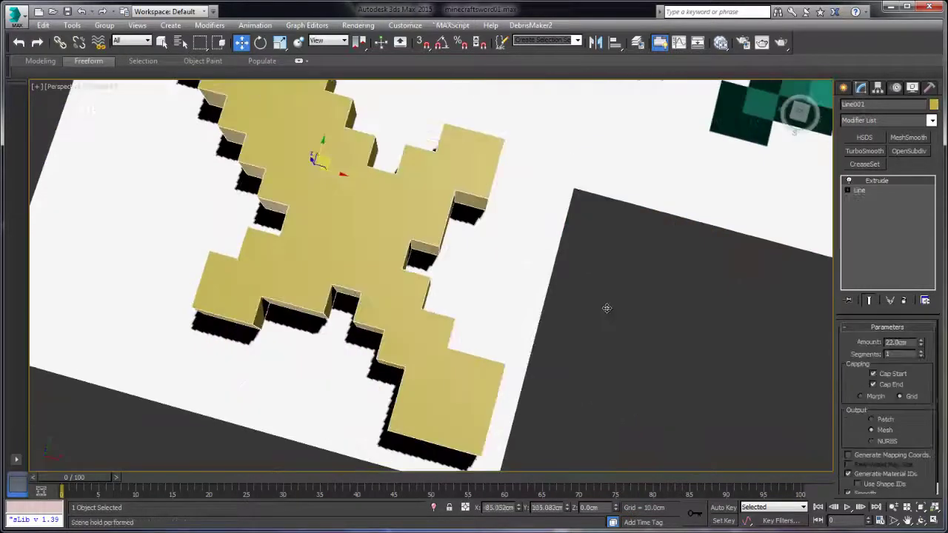
# Collapse the extruded sword's whole modifier stack and convert the object to an Editable Poly.
pyautogui.moveTo(608, 309); pyautogui.dragTo(608, 308, button='middle')
pyautogui.rightClick(869, 190)
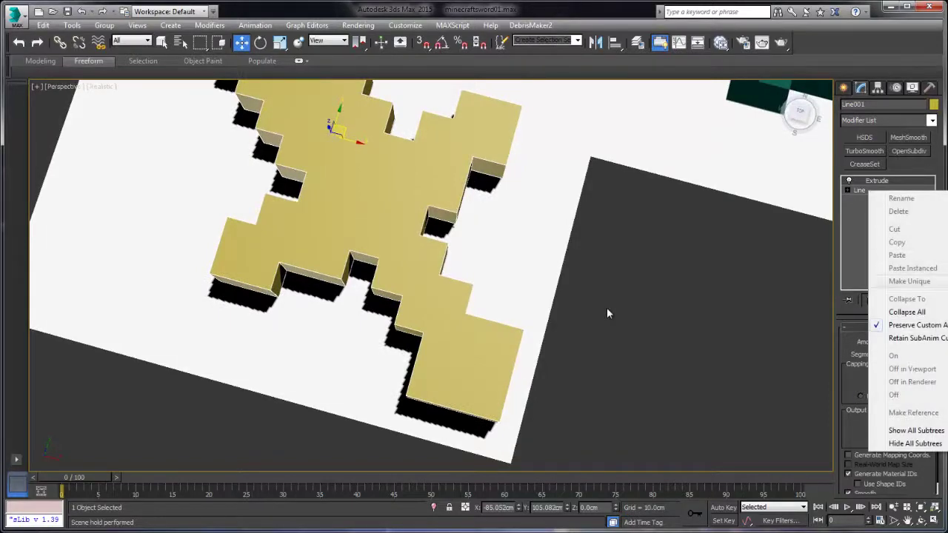
pyautogui.click(907, 312)
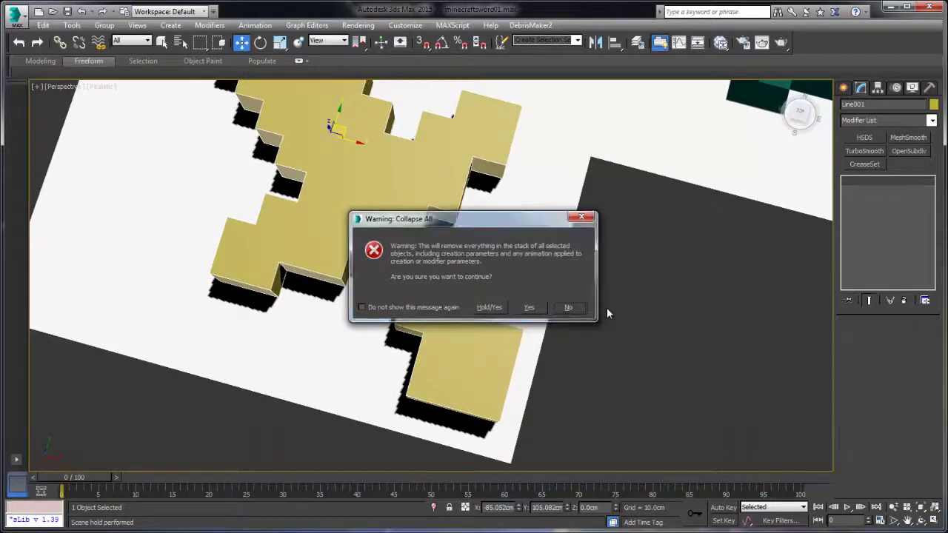
pyautogui.press('Return')
pyautogui.press('Menu')
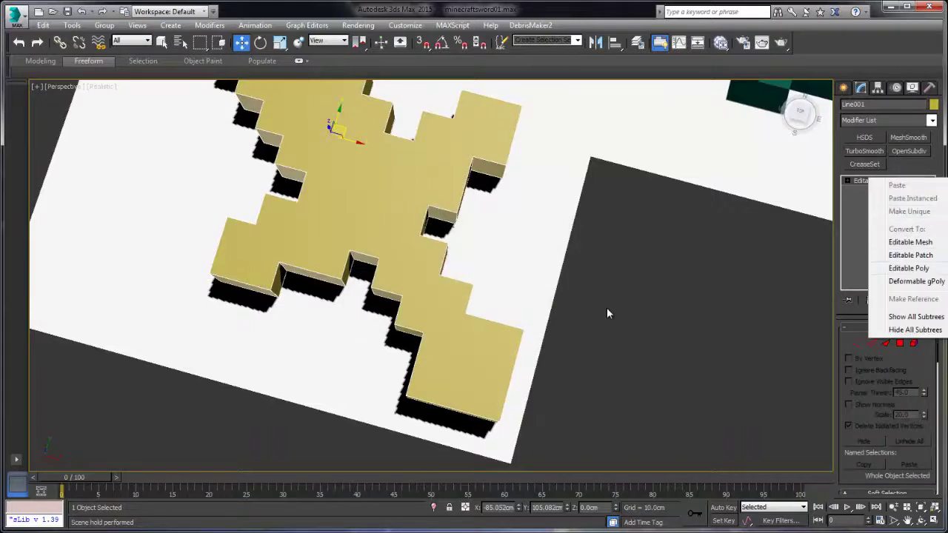
pyautogui.click(909, 268)
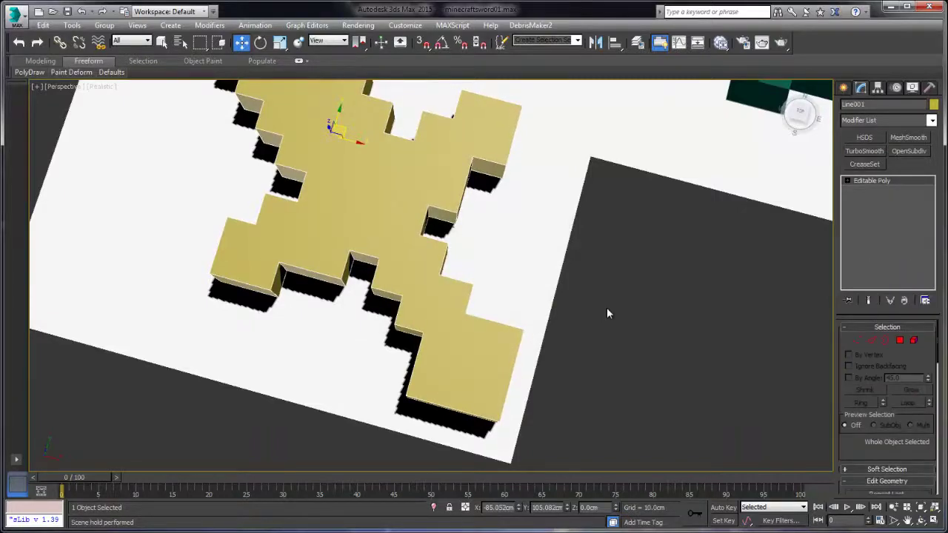
# Switch to the top view and cut a horizontal edge across the blade near its tip, between opposite stair corners.
pyautogui.keyDown('alt'); pyautogui.moveTo(607, 308); pyautogui.dragTo(664, 462, button='middle'); pyautogui.keyUp('alt')
pyautogui.scroll(3, 607, 308)
pyautogui.scroll(-3, 606, 309)
pyautogui.scroll(3, 607, 308)
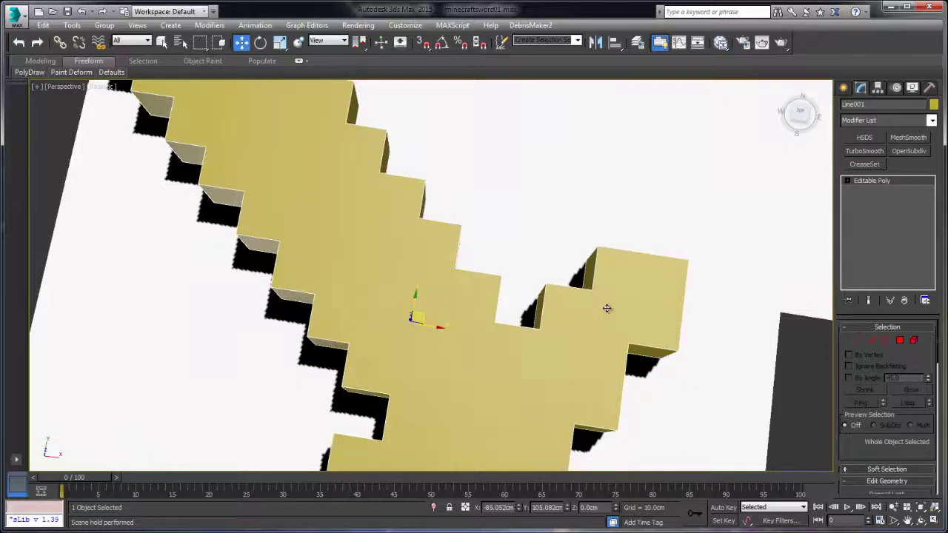
pyautogui.keyDown('alt'); pyautogui.moveTo(607, 308); pyautogui.dragTo(718, 432, button='middle'); pyautogui.keyUp('alt')
pyautogui.press('t')
pyautogui.press('z')
pyautogui.scroll(3, 607, 308)
pyautogui.scroll(2, 606, 308)
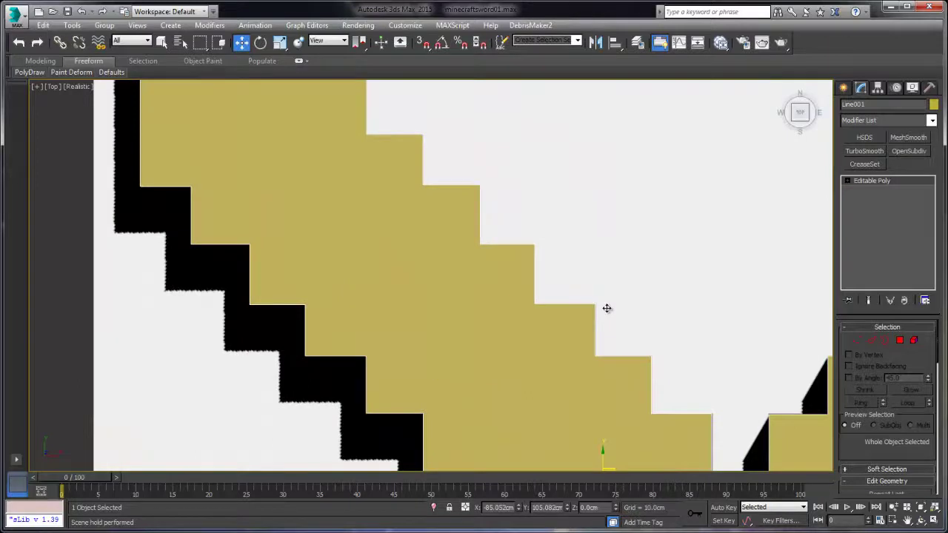
pyautogui.moveTo(606, 308); pyautogui.dragTo(679, 461, button='middle')
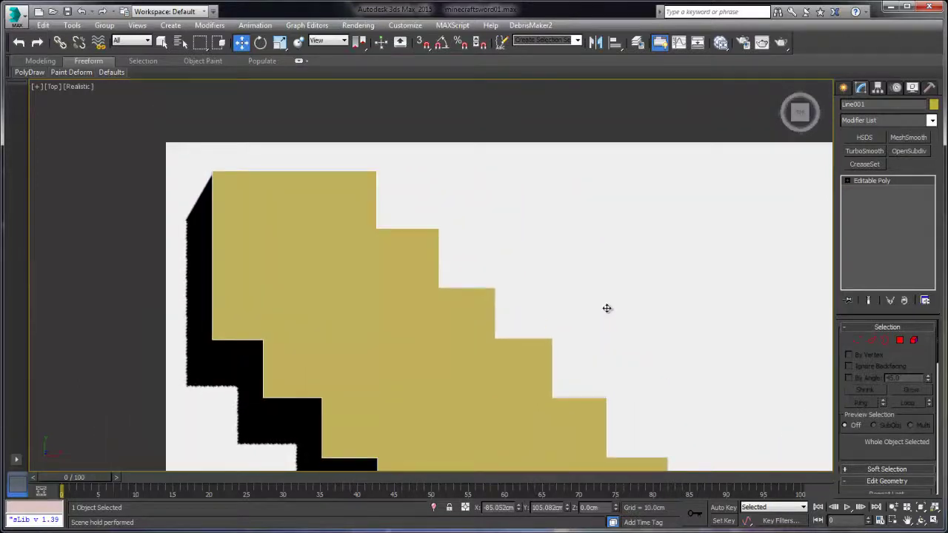
pyautogui.rightClick(607, 308)
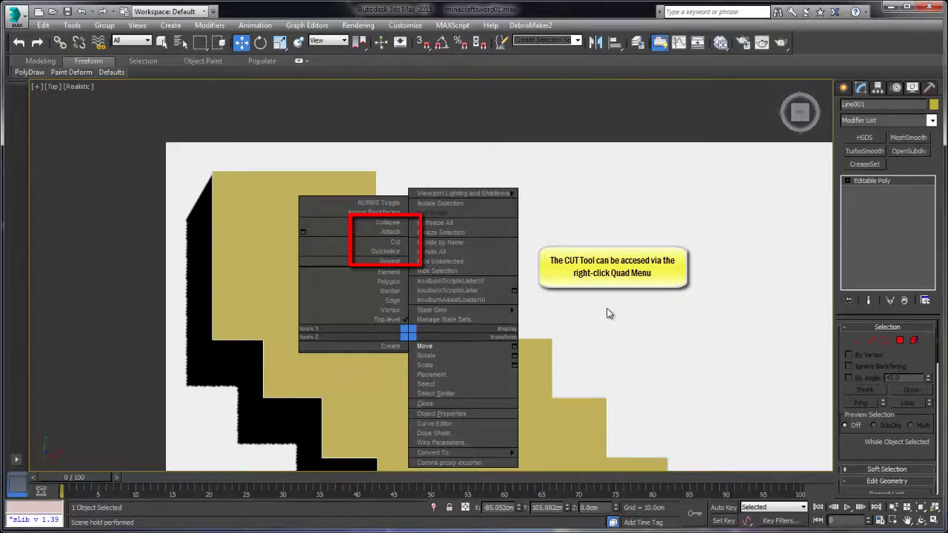
pyautogui.click(395, 242)
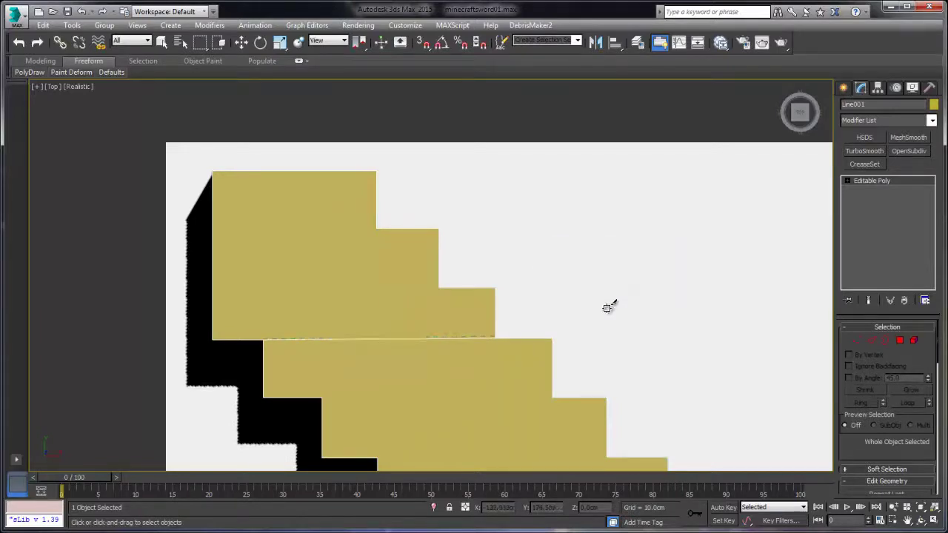
# Cut two vertical edges and one horizontal edge between opposite stair corners in the blade's upper part.
pyautogui.moveTo(608, 308); pyautogui.dragTo(609, 264, button='middle')
pyautogui.click(378, 413)
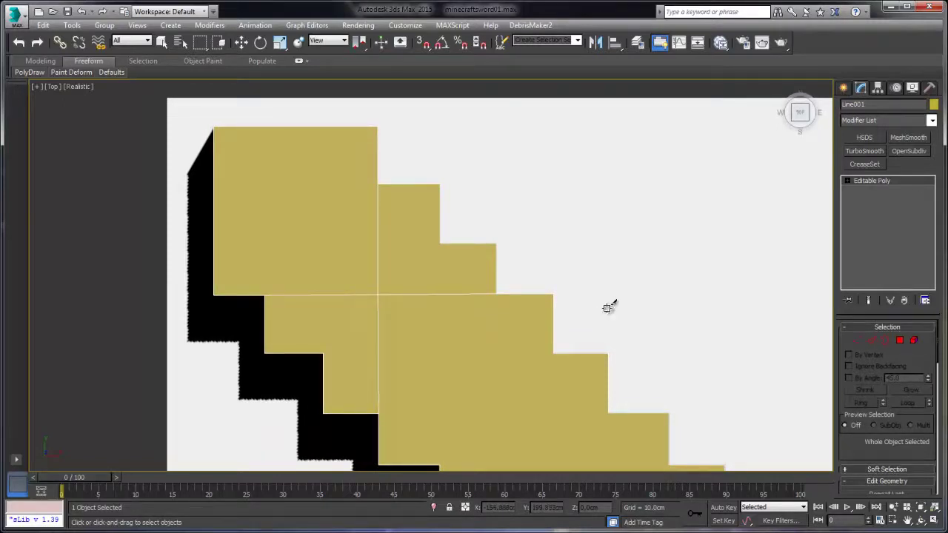
pyautogui.click(323, 354)
pyautogui.moveTo(608, 308); pyautogui.dragTo(594, 252, button='middle')
pyautogui.click(425, 409)
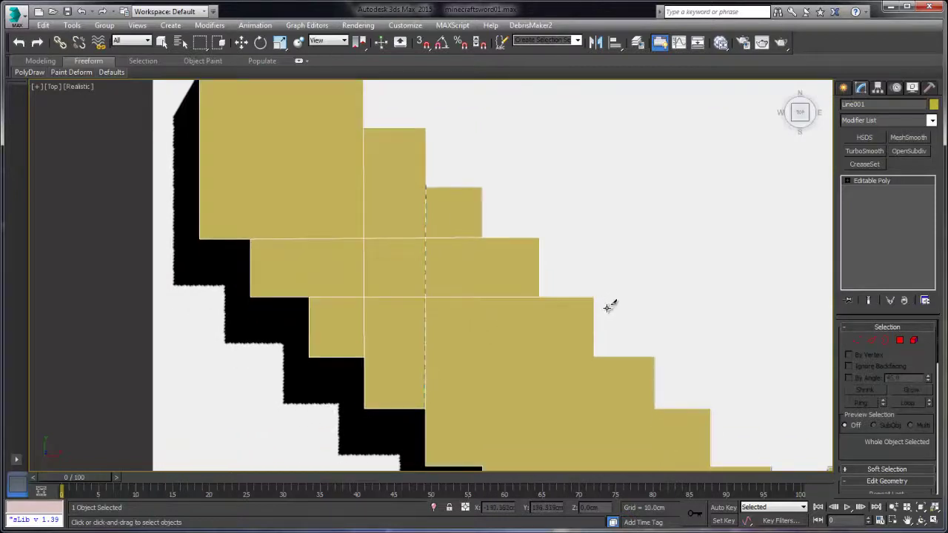
pyautogui.click(426, 187)
# Extend the grid through the middle of the blade with further horizontal and vertical cuts between opposite stair corners.
pyautogui.moveTo(608, 309); pyautogui.dragTo(598, 219, button='middle')
pyautogui.click(356, 267)
pyautogui.click(585, 267)
pyautogui.click(417, 319)
pyautogui.click(645, 318)
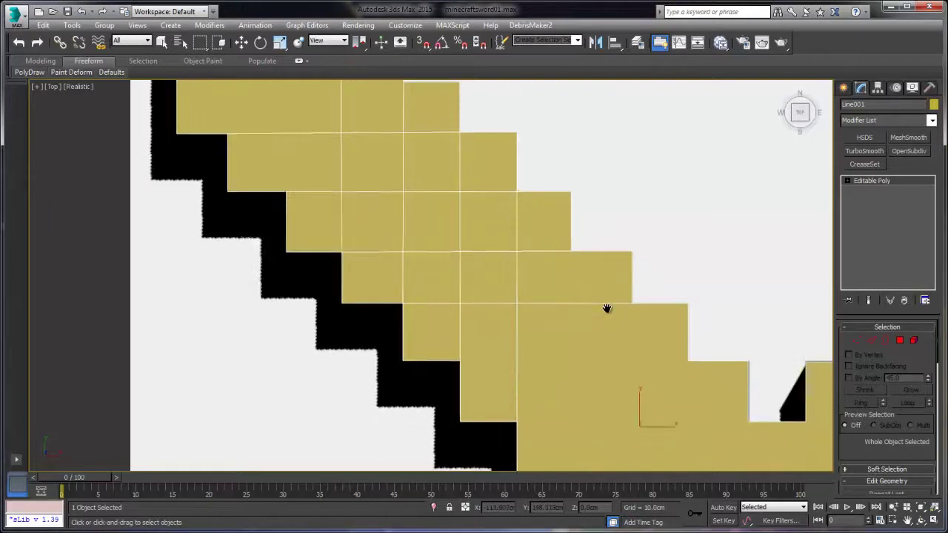
# Show the sword mesh's vertices to inspect those at the crossings of the cuts, and return to object level.
pyautogui.press('1')
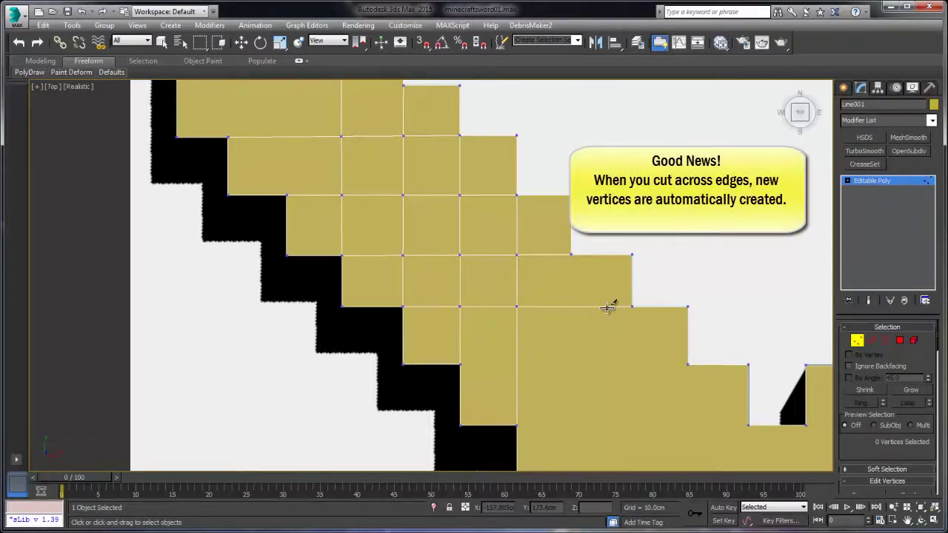
pyautogui.press('w')
pyautogui.press('1')
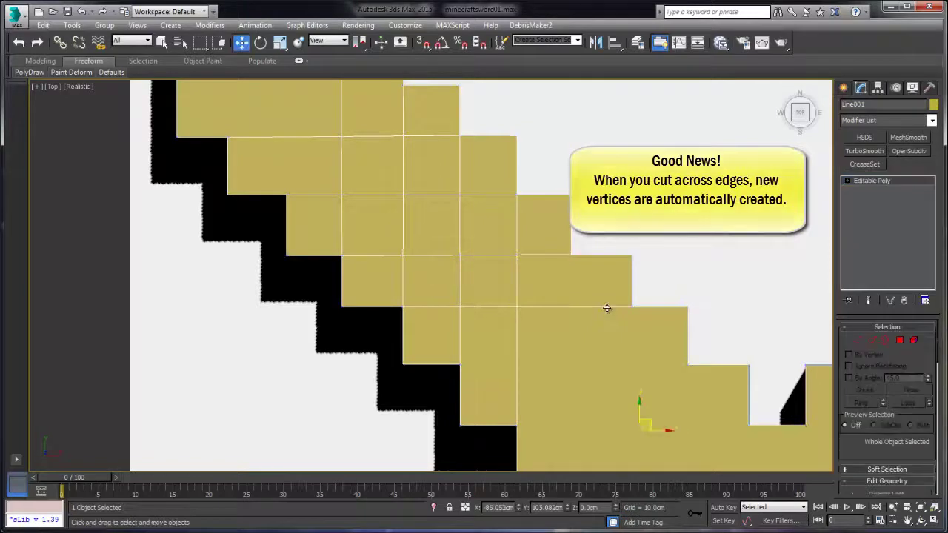
# Resume cutting and add one vertical and one horizontal edge between opposite stair corners in the lower blade.
pyautogui.moveTo(607, 309)
pyautogui.mouseDown(button='middle')
pyautogui.moveTo(549, 231)
pyautogui.moveTo(513, 212)
pyautogui.moveTo(607, 308)
pyautogui.mouseUp(button='middle')
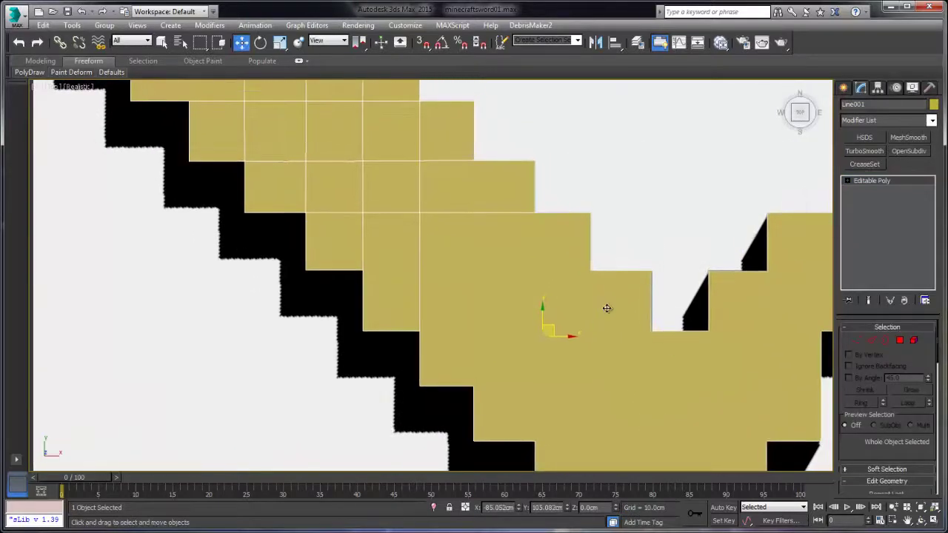
pyautogui.rightClick(465, 345)
pyautogui.click(446, 254)
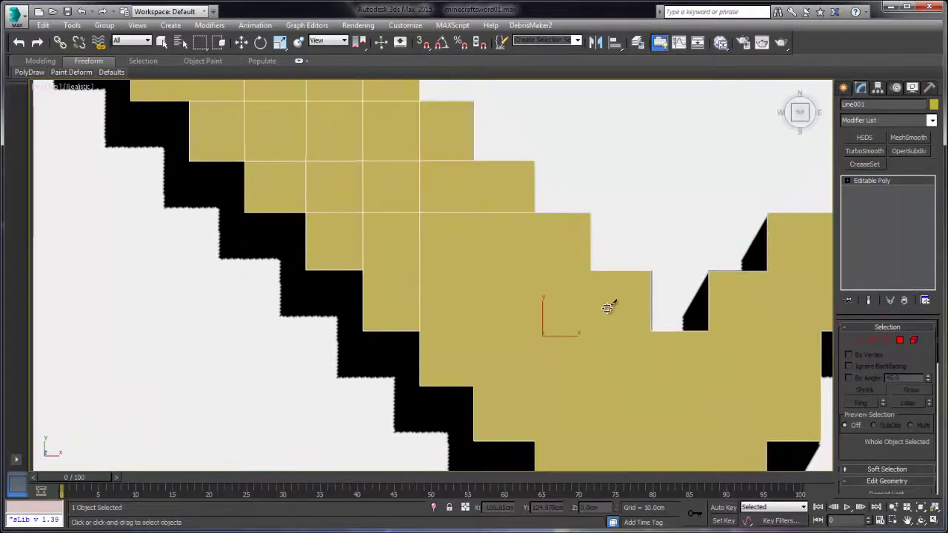
pyautogui.click(474, 386)
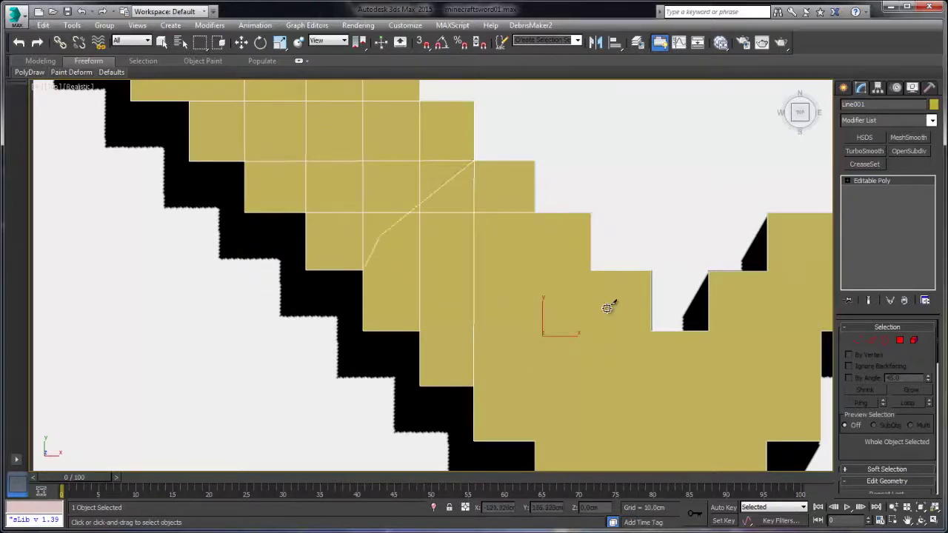
pyautogui.click(363, 270)
pyautogui.click(589, 268)
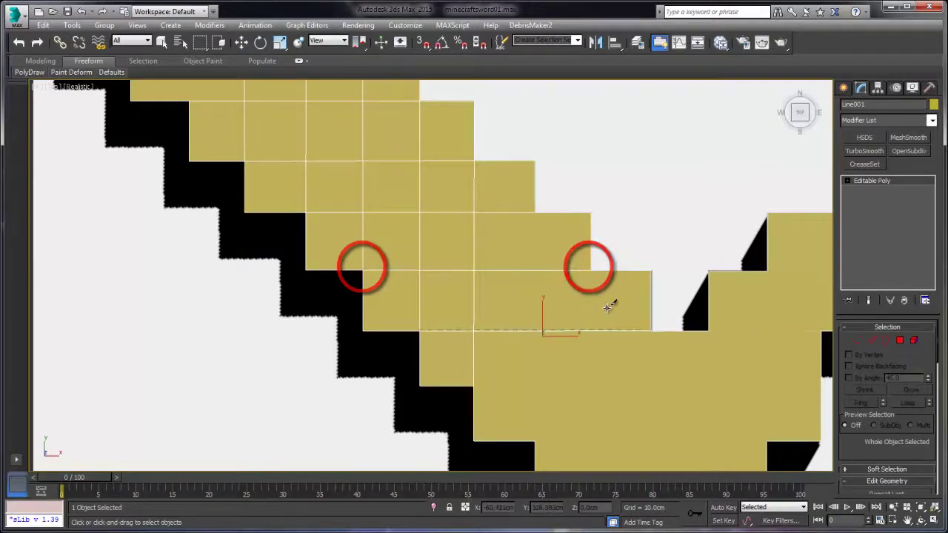
# Cut a horizontal edge where the blade meets the crossguard and vertical edges down both sides of the guard.
pyautogui.moveTo(677, 374); pyautogui.dragTo(608, 307, button='middle')
pyautogui.click(465, 376)
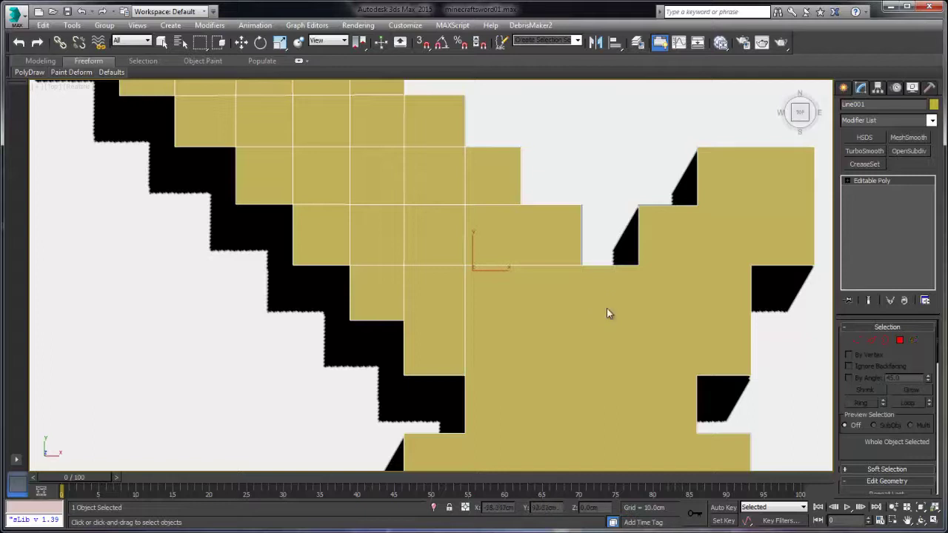
pyautogui.moveTo(606, 309); pyautogui.dragTo(606, 308, button='middle')
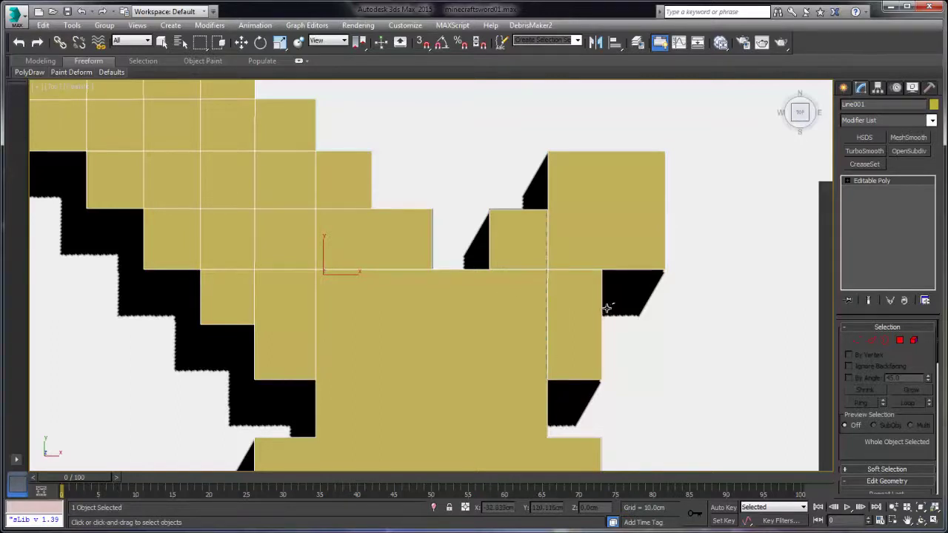
pyautogui.scroll(-5, 606, 308)
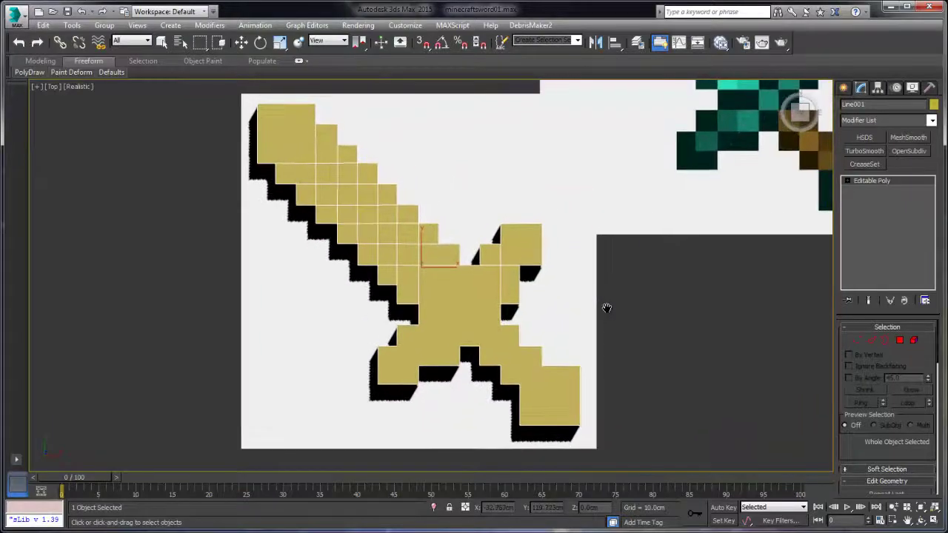
pyautogui.scroll(3, 607, 309)
# Cut horizontal edges across the guard's waist and lower arms, and divide the handle steps between opposite corners.
pyautogui.keyDown('alt'); pyautogui.moveTo(608, 308); pyautogui.dragTo(607, 309, button='middle'); pyautogui.keyUp('alt')
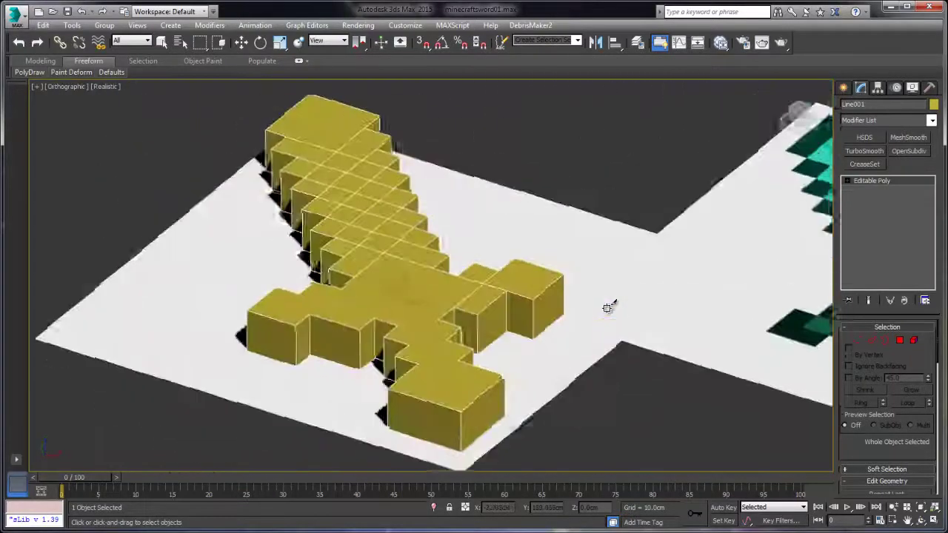
pyautogui.keyDown('alt'); pyautogui.moveTo(608, 309); pyautogui.dragTo(607, 308, button='middle'); pyautogui.keyUp('alt')
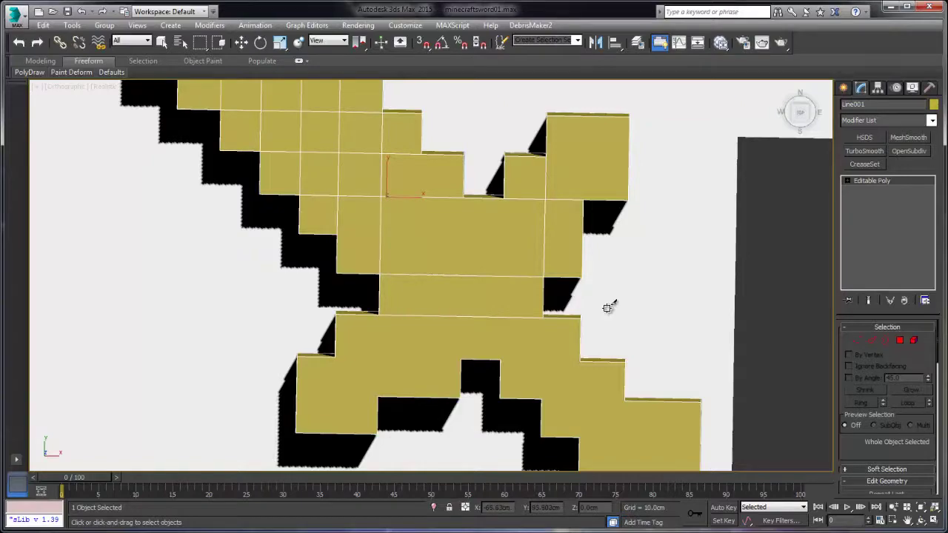
pyautogui.keyDown('alt'); pyautogui.moveTo(608, 308); pyautogui.dragTo(607, 308, button='middle'); pyautogui.keyUp('alt')
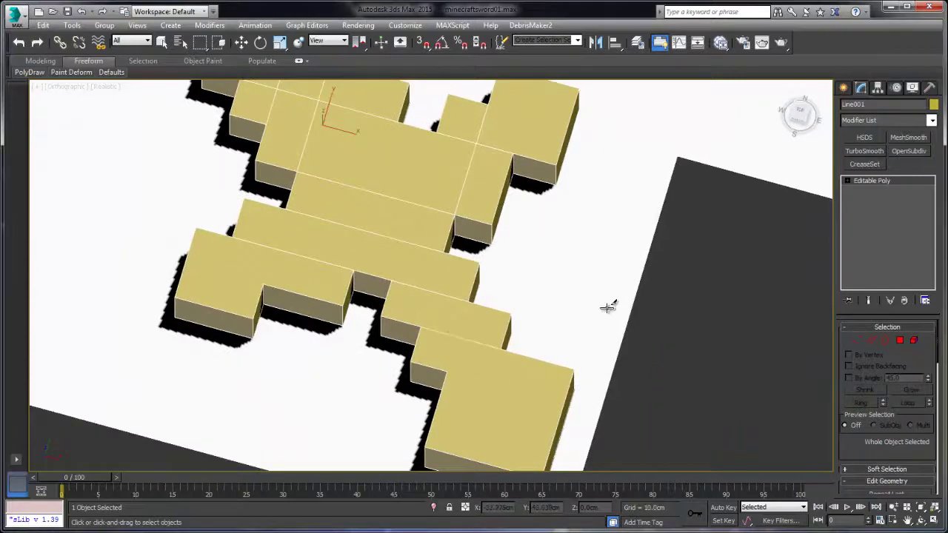
pyautogui.click(447, 371)
pyautogui.keyDown('alt'); pyautogui.moveTo(608, 307); pyautogui.dragTo(608, 314, button='middle'); pyautogui.keyUp('alt')
# Set snapping to midpoints only and cut a horizontal edge across the upper part of the guard between edge midpoints.
pyautogui.rightClick(423, 43)
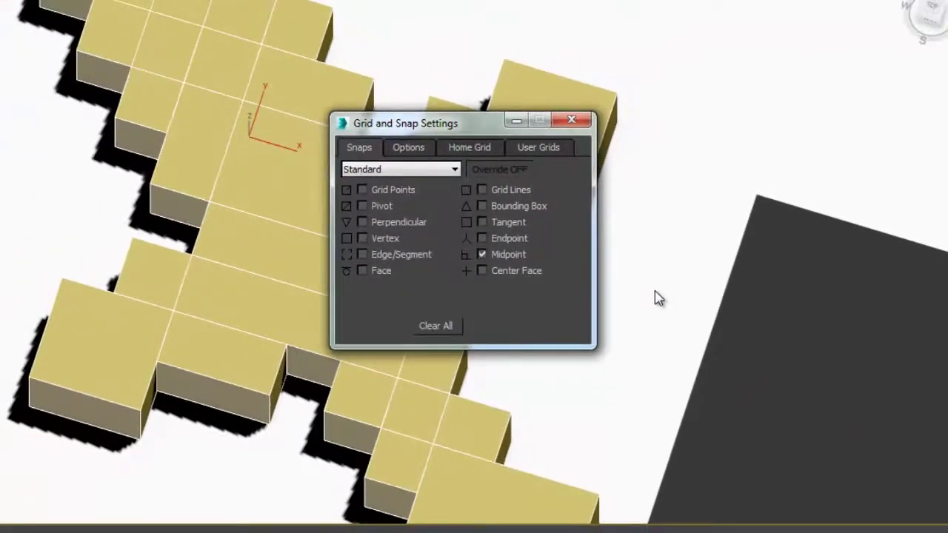
pyautogui.moveTo(459, 124); pyautogui.dragTo(777, 142)
pyautogui.moveTo(655, 289); pyautogui.dragTo(473, 260, button='middle')
pyautogui.scroll(2, 655, 290)
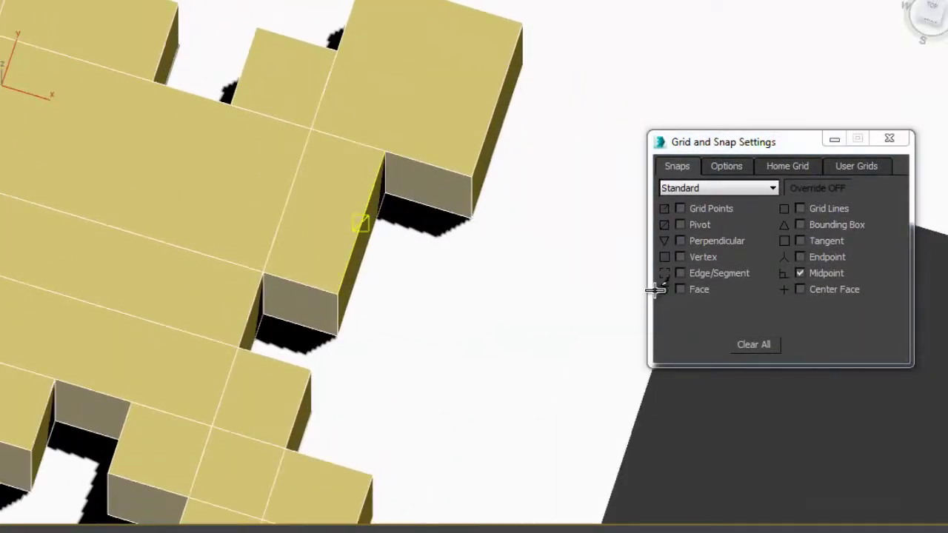
pyautogui.moveTo(655, 290); pyautogui.dragTo(665, 309, button='middle')
pyautogui.scroll(-2, 655, 289)
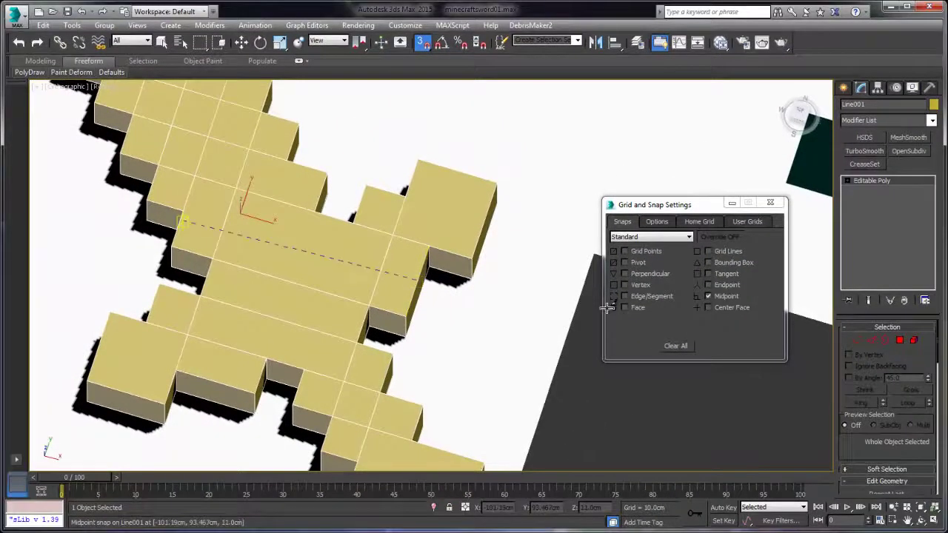
# Split the guard's upper square tip into four with midpoint-snapped cuts, turn snapping off and return to the top view.
pyautogui.moveTo(608, 308)
pyautogui.mouseDown(button='middle')
pyautogui.moveTo(595, 255)
pyautogui.moveTo(554, 334)
pyautogui.mouseUp(button='middle')
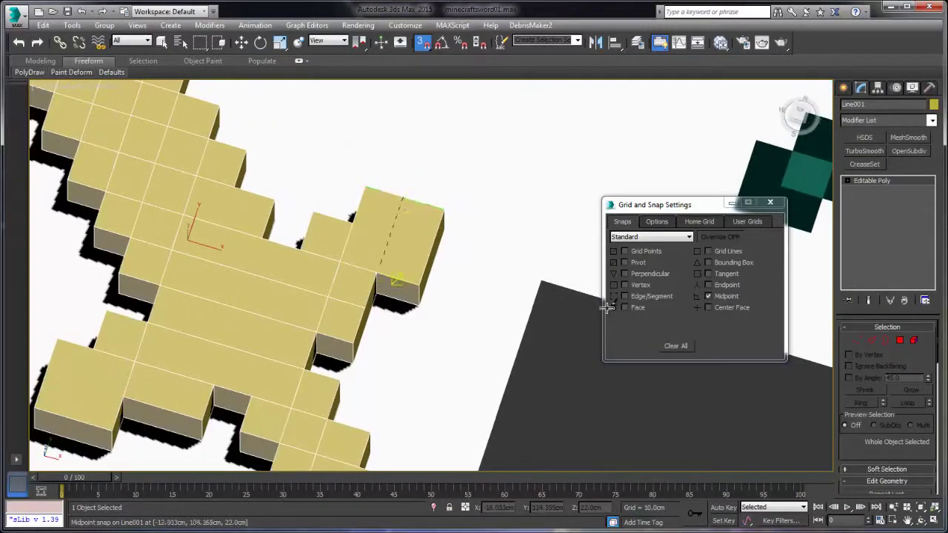
pyautogui.scroll(-3, 607, 308)
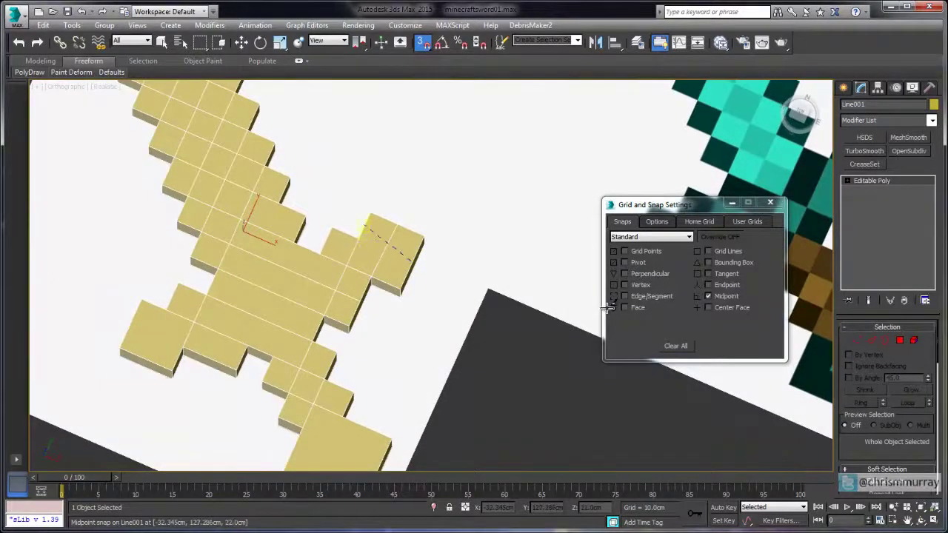
pyautogui.press('s')
pyautogui.press('t')
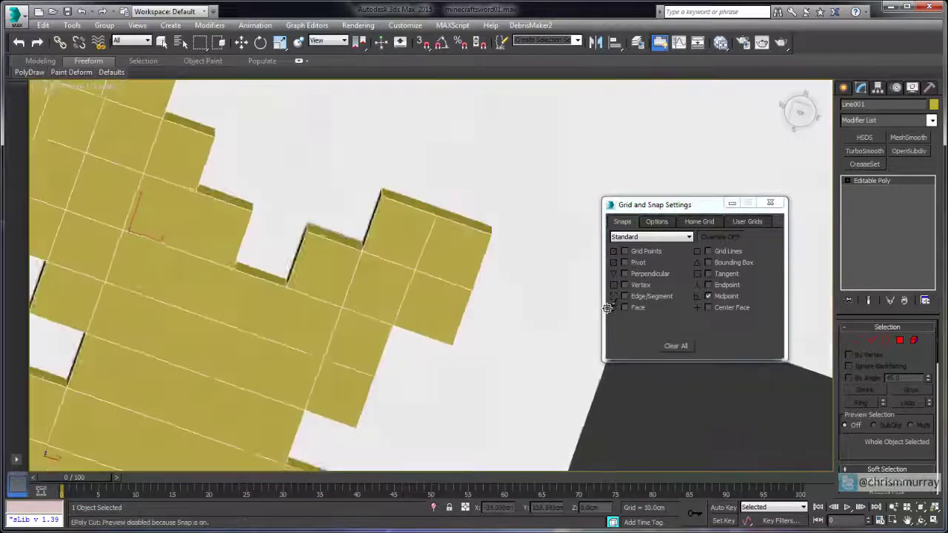
pyautogui.press('z')
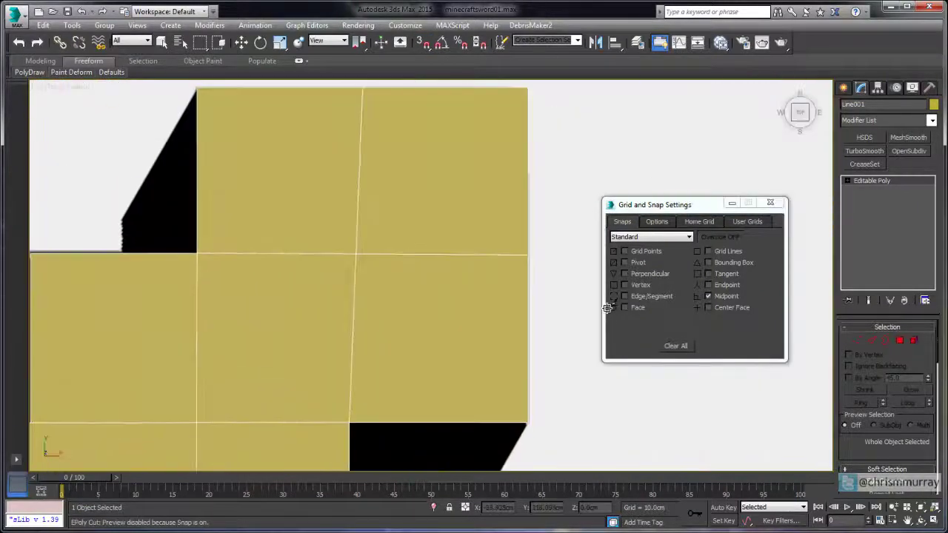
# Split the guard's lower square tip into four with one vertical and one horizontal cut, using midpoint snapping.
pyautogui.scroll(-3, 608, 308)
pyautogui.moveTo(608, 308)
pyautogui.mouseDown(button='middle')
pyautogui.moveTo(672, 259)
pyautogui.moveTo(727, 187)
pyautogui.mouseUp(button='middle')
pyautogui.scroll(-1, 672, 259)
pyautogui.press('z')
pyautogui.press('w')
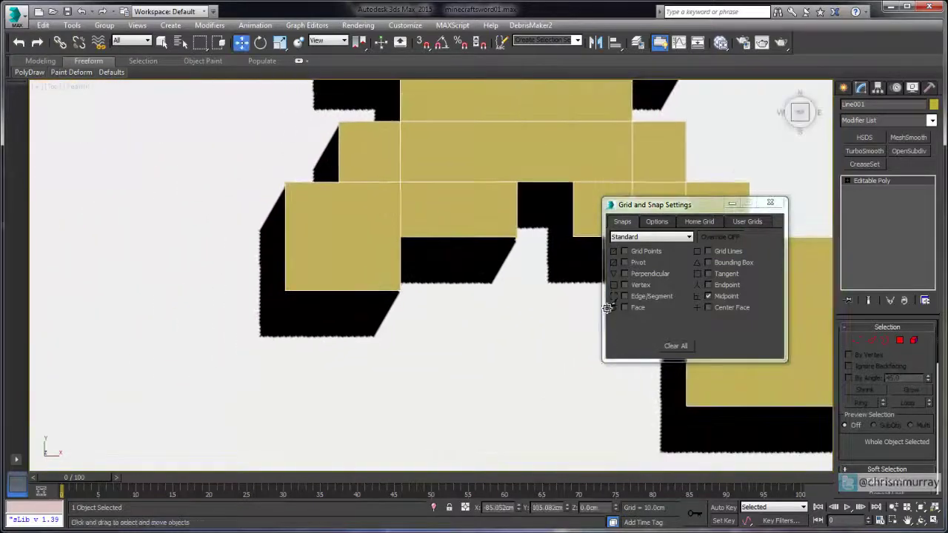
pyautogui.press('s')
pyautogui.rightClick(339, 290)
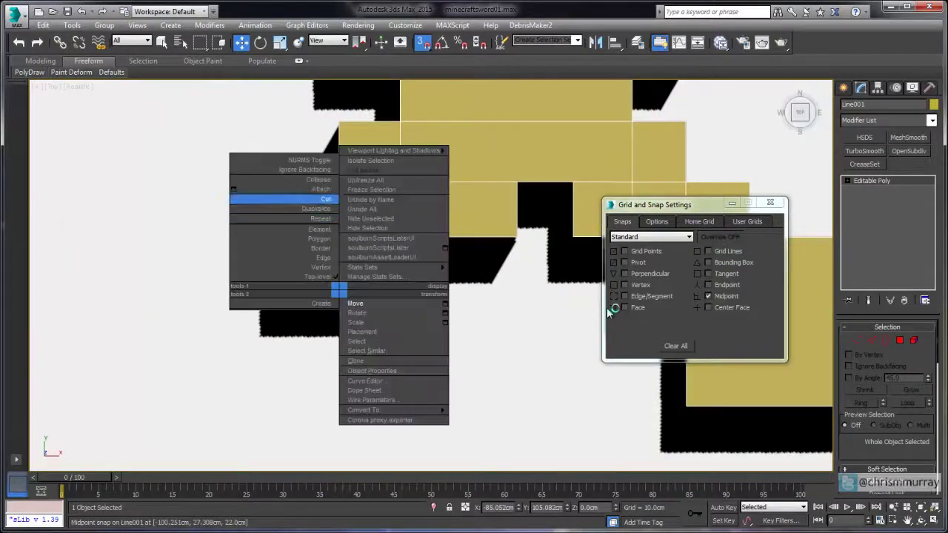
pyautogui.click(326, 199)
pyautogui.click(342, 291)
pyautogui.click(339, 183)
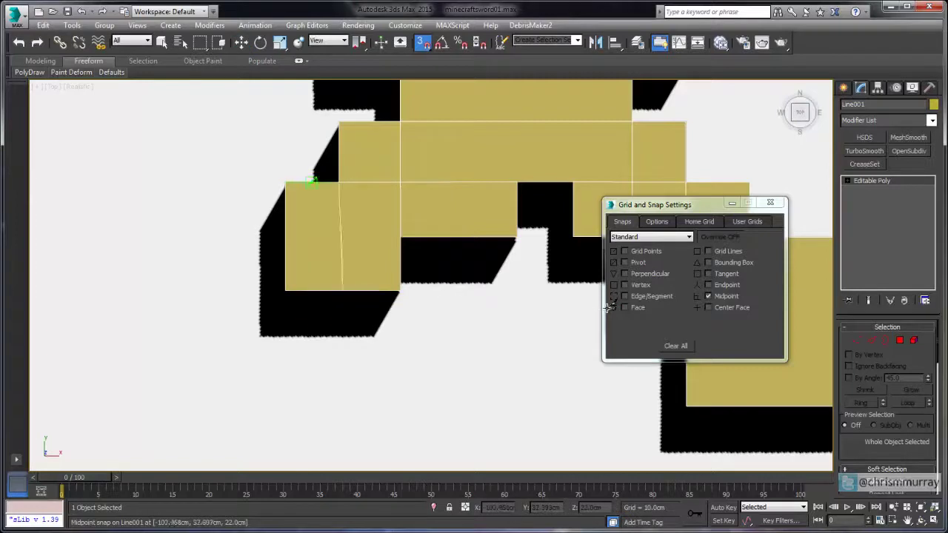
pyautogui.click(285, 236)
pyautogui.click(400, 236)
# Cut two vertical edges through the guard's center without snapping, and one midpoint-snapped vertical edge beside them.
pyautogui.moveTo(593, 215); pyautogui.dragTo(324, 289, button='middle')
pyautogui.scroll(-3, 606, 307)
pyautogui.press('s')
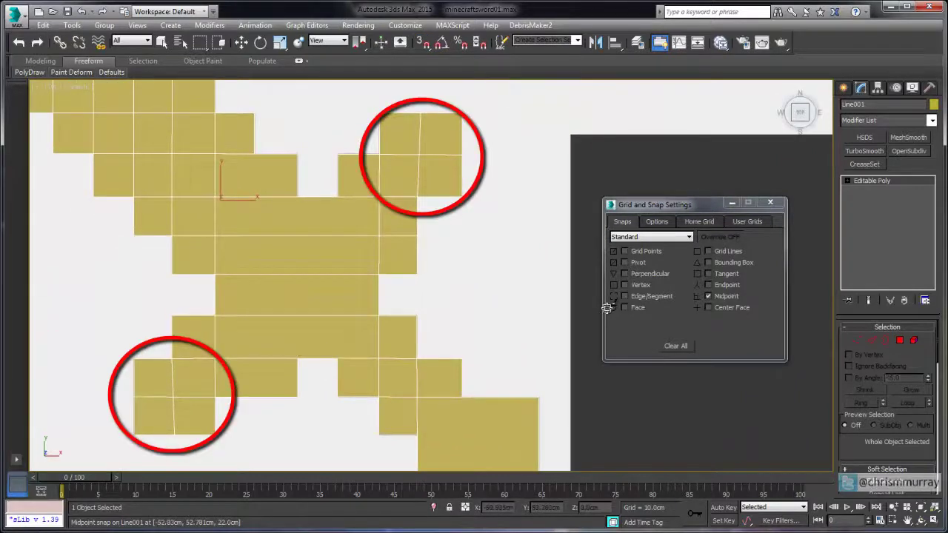
pyautogui.hotkey('alt', 'c')
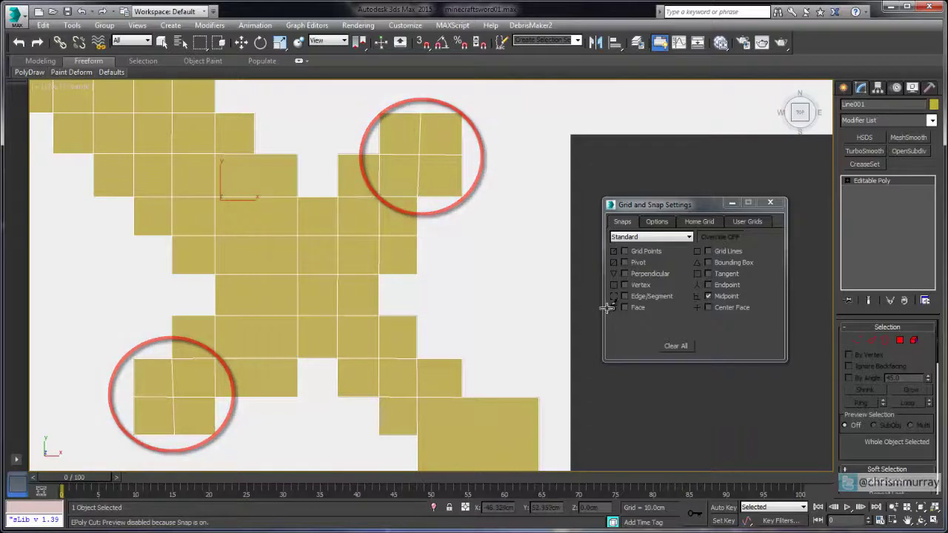
pyautogui.press('s')
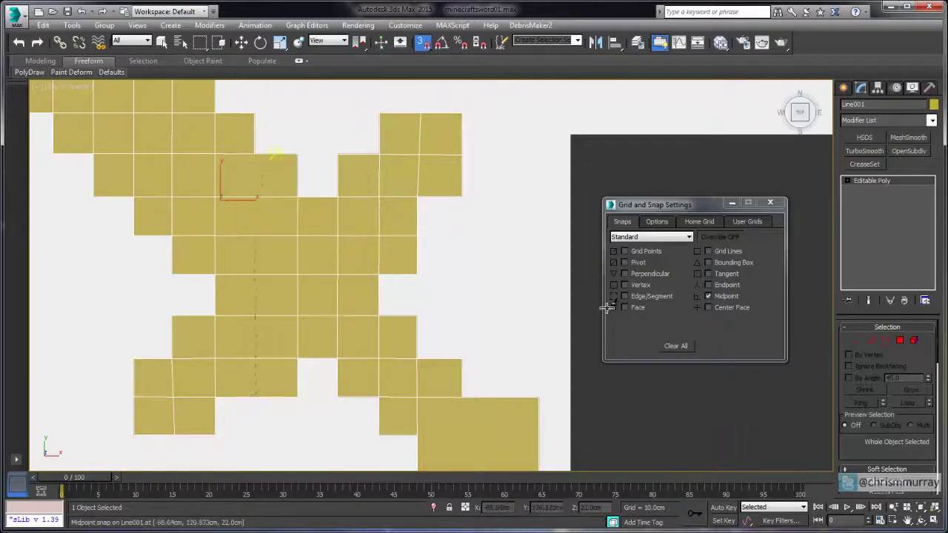
pyautogui.press('z')
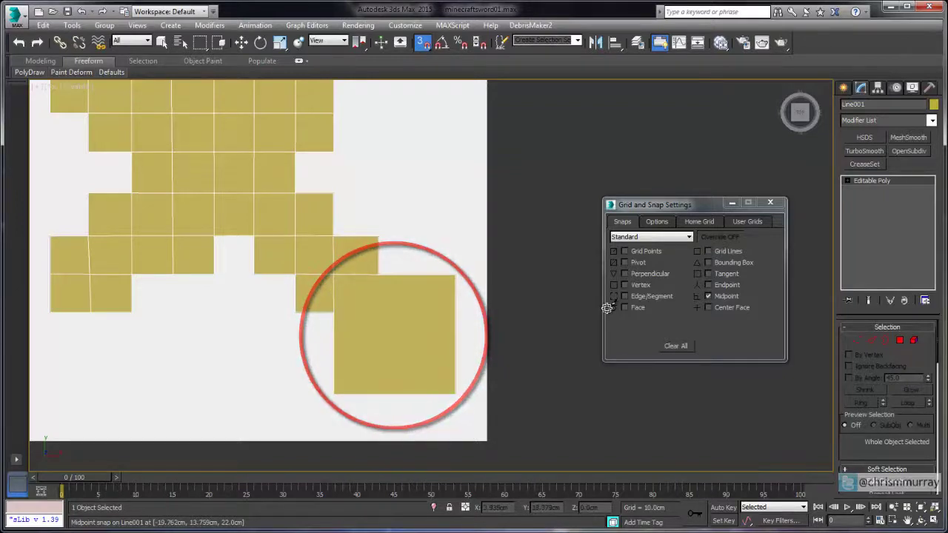
# Stop cutting, make the sword see-through and show the grid over the undivided square pommel.
pyautogui.hotkey('alt', 'c')
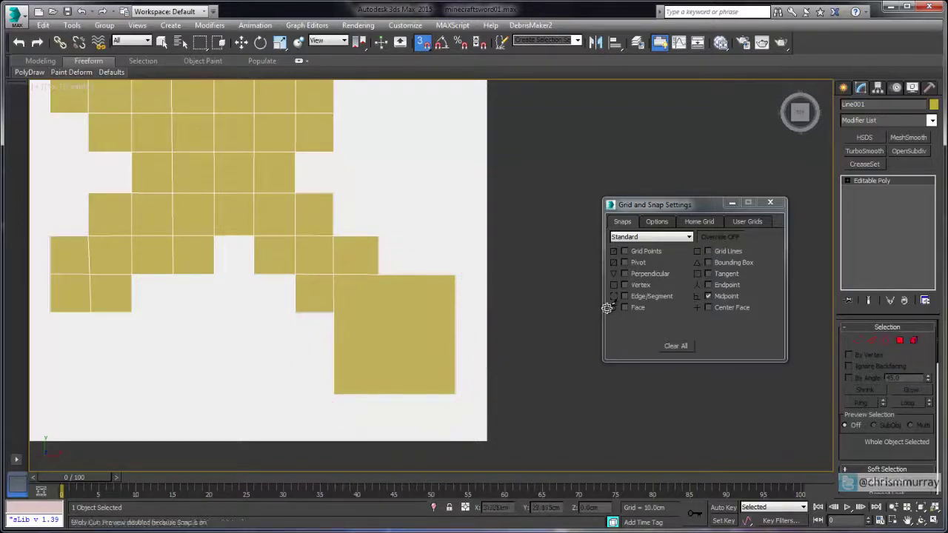
pyautogui.press('s')
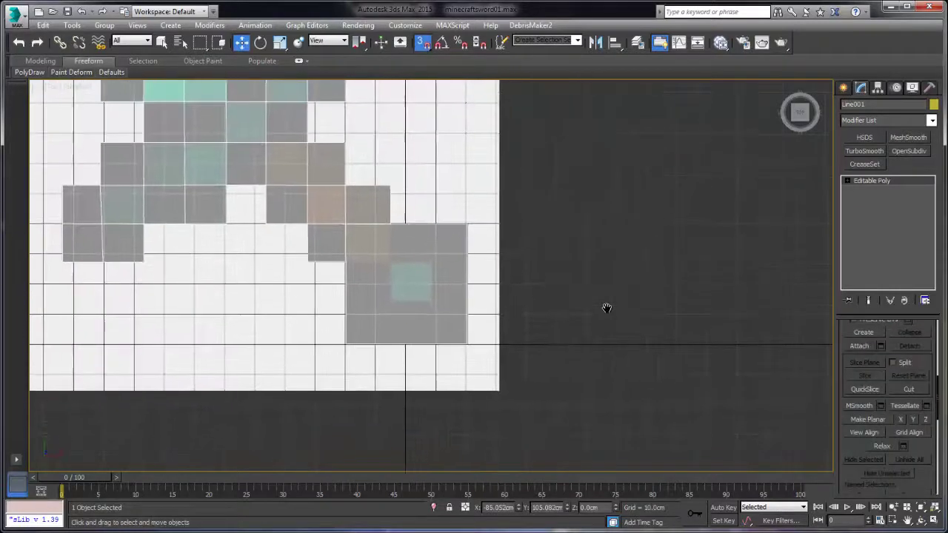
pyautogui.rightClick(607, 313)
pyautogui.click(607, 313)
pyautogui.scroll(5, 607, 314)
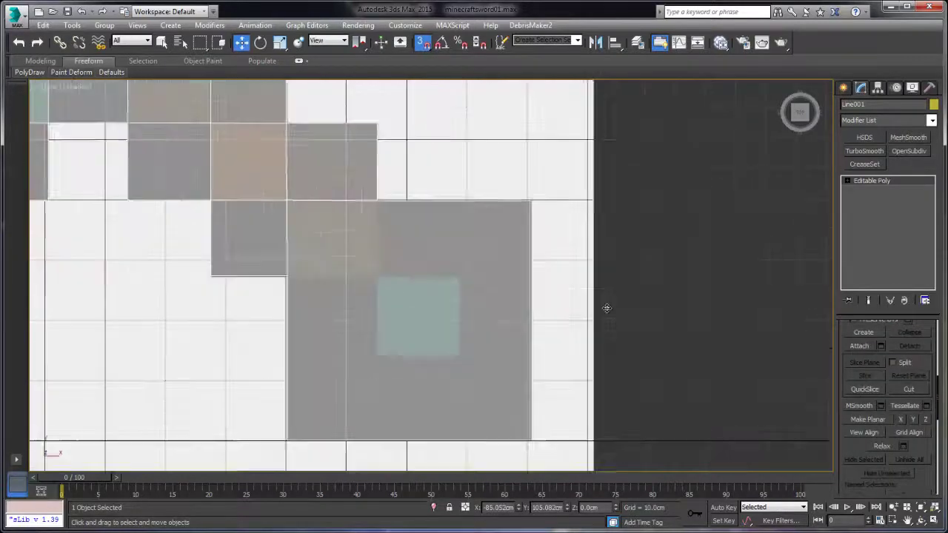
# Lock the selection and move the sword about 5 cm along negative X so a grid line marks one third of the pommel's width.
pyautogui.moveTo(607, 308)
pyautogui.mouseDown()
pyautogui.moveTo(394, 269)
pyautogui.moveTo(309, 231)
pyautogui.mouseUp()
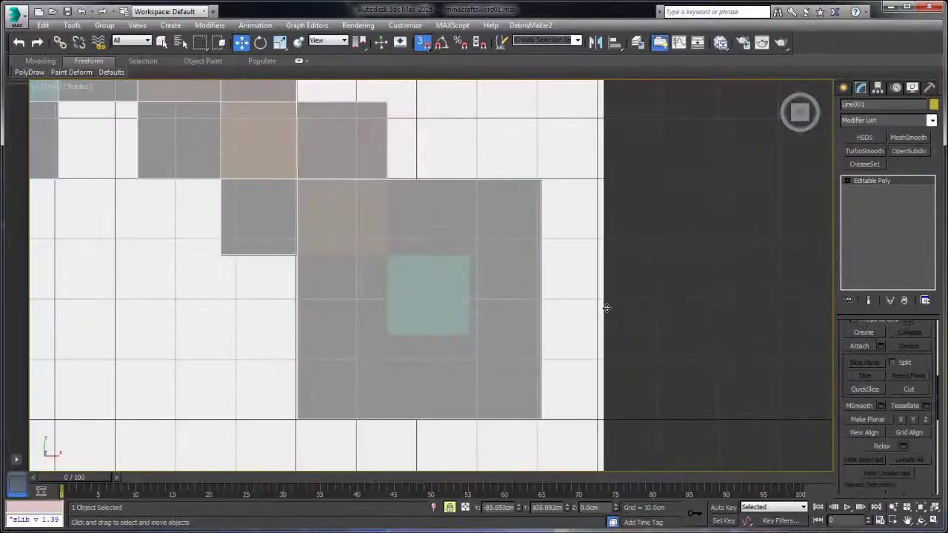
pyautogui.press('s')
pyautogui.moveTo(607, 308); pyautogui.dragTo(577, 308)
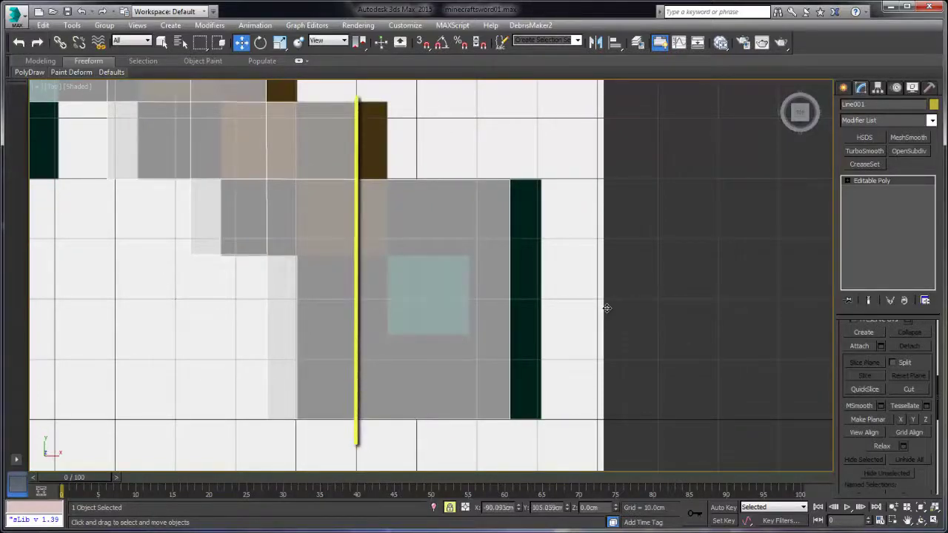
pyautogui.moveTo(607, 308)
pyautogui.mouseDown(button='middle')
pyautogui.moveTo(643, 259)
pyautogui.moveTo(606, 309)
pyautogui.mouseUp(button='middle')
# Set snapping to grid points and cut a vertical edge through the pommel along the aligned grid line.
pyautogui.rightClick(417, 351)
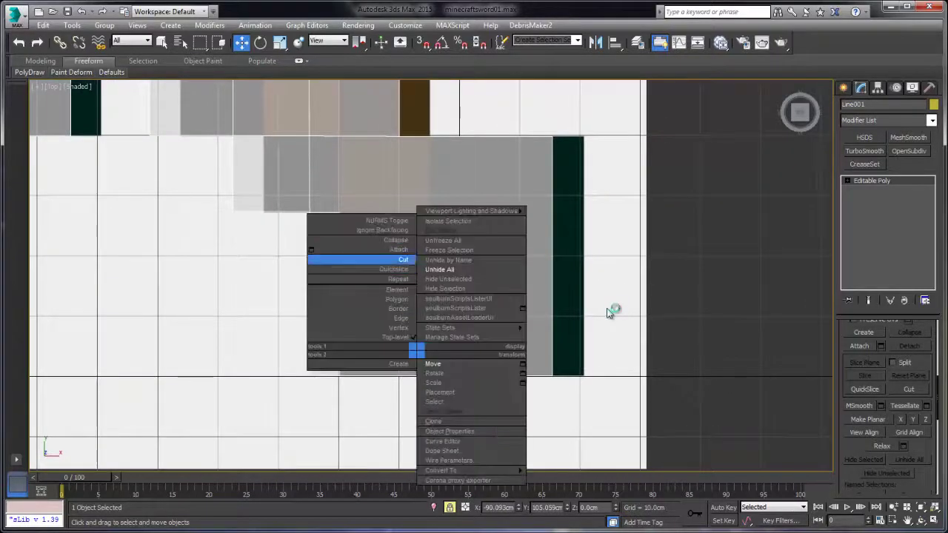
pyautogui.click(396, 260)
pyautogui.press('s')
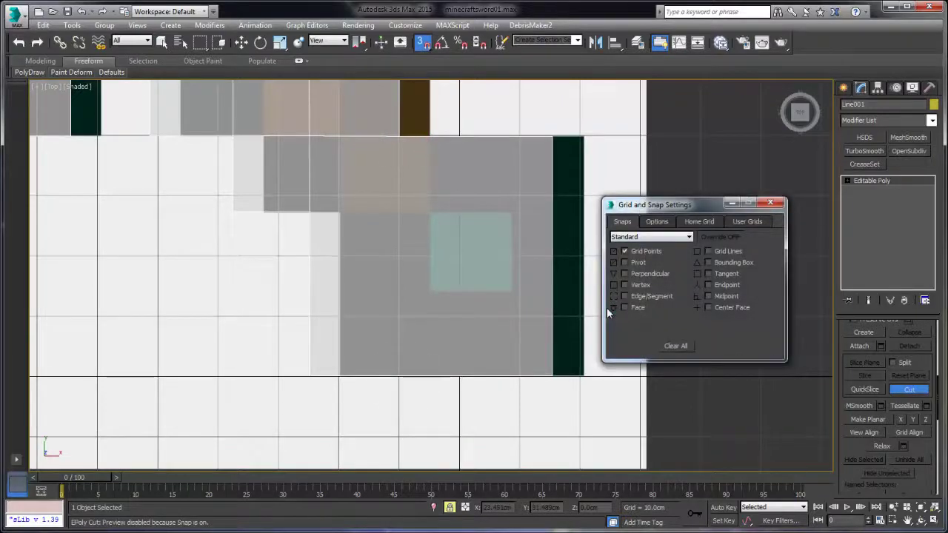
pyautogui.click(770, 202)
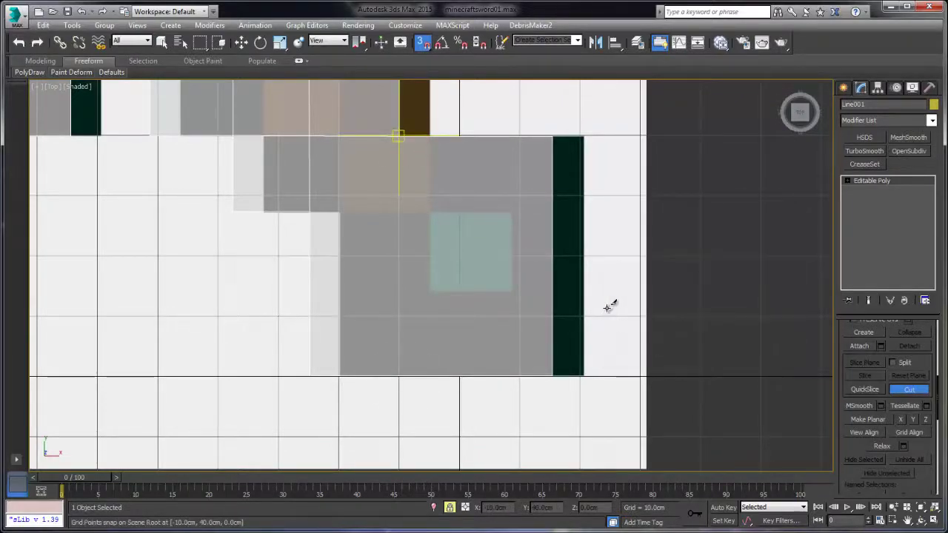
pyautogui.click(399, 136)
pyautogui.click(399, 377)
pyautogui.rightClick(607, 307)
pyautogui.moveTo(635, 306); pyautogui.dragTo(609, 309, button='middle')
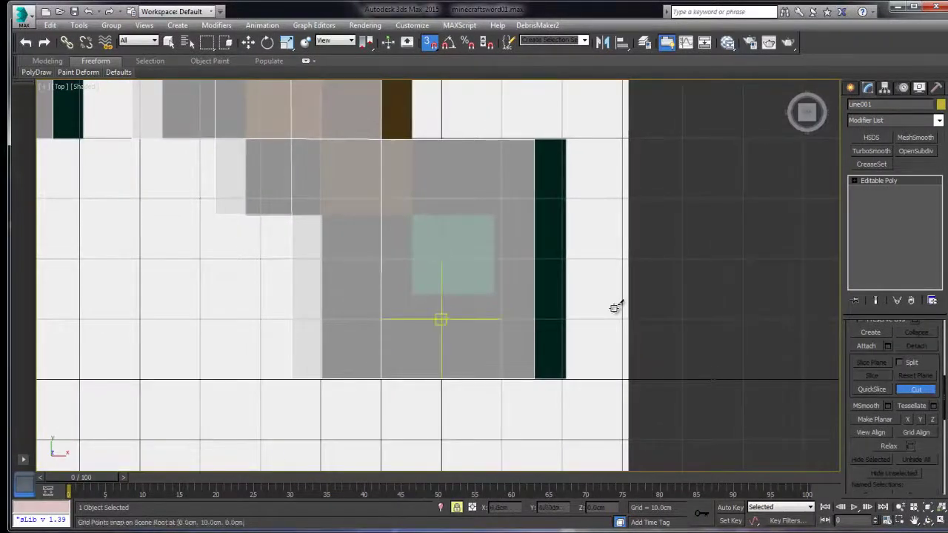
# Move the sword off the reference image so the inner corner between handle and pommel sits on a grid intersection.
pyautogui.press('w')
pyautogui.press('g')
pyautogui.rightClick(425, 290)
pyautogui.click(442, 304)
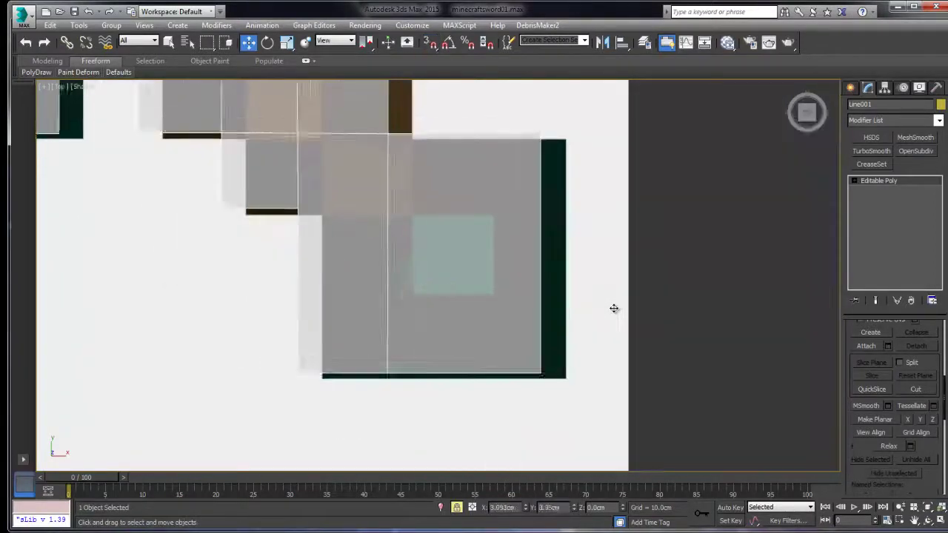
pyautogui.moveTo(615, 308)
pyautogui.mouseDown()
pyautogui.moveTo(635, 313)
pyautogui.moveTo(634, 354)
pyautogui.moveTo(617, 311)
pyautogui.mouseUp()
pyautogui.press('g')
pyautogui.scroll(-5, 614, 308)
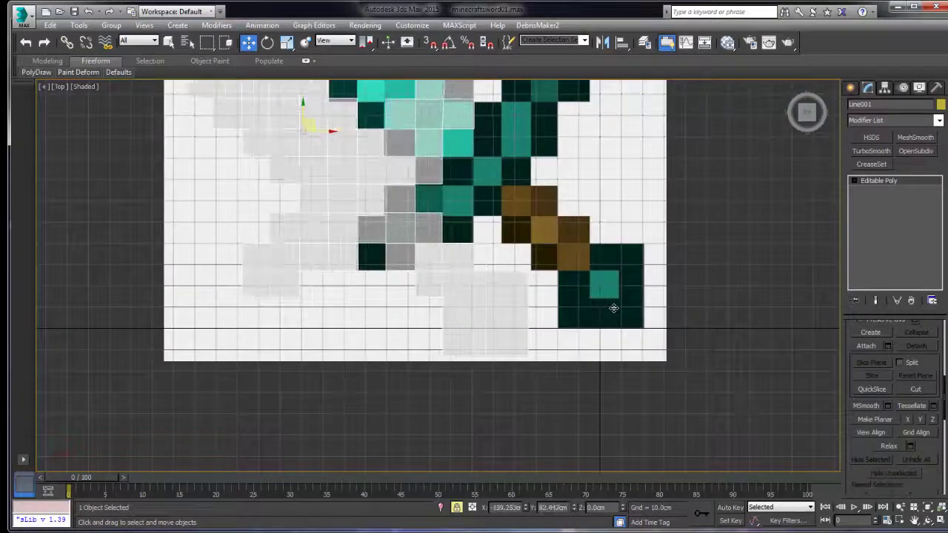
pyautogui.scroll(4, 614, 308)
pyautogui.moveTo(614, 308)
pyautogui.mouseDown()
pyautogui.moveTo(600, 308)
pyautogui.moveTo(613, 308)
pyautogui.mouseUp()
pyautogui.scroll(4, 615, 308)
# Turn grid point snapping on and cut a horizontal edge across the pommel from the aligned corner to the opposite edge.
pyautogui.click(431, 43)
pyautogui.rightClick(430, 43)
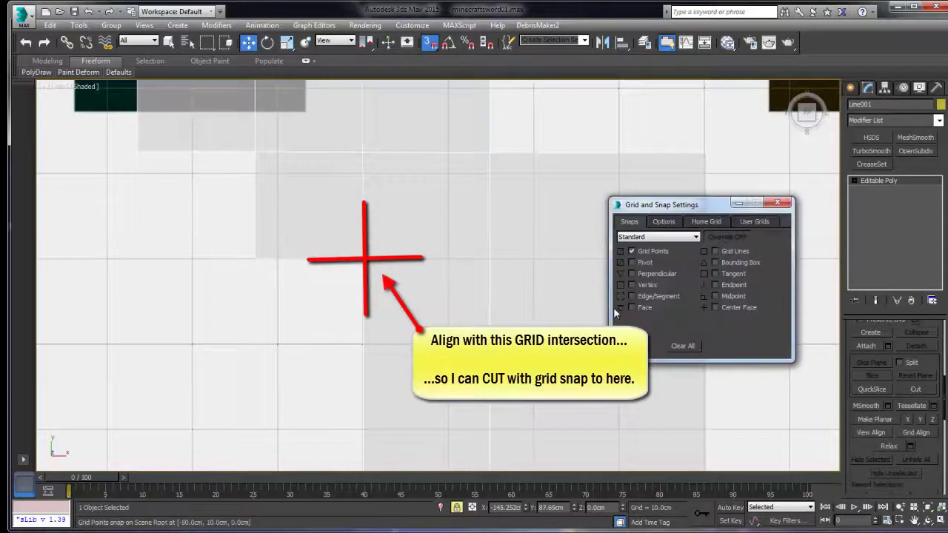
pyautogui.click(777, 202)
pyautogui.rightClick(377, 298)
pyautogui.click(359, 204)
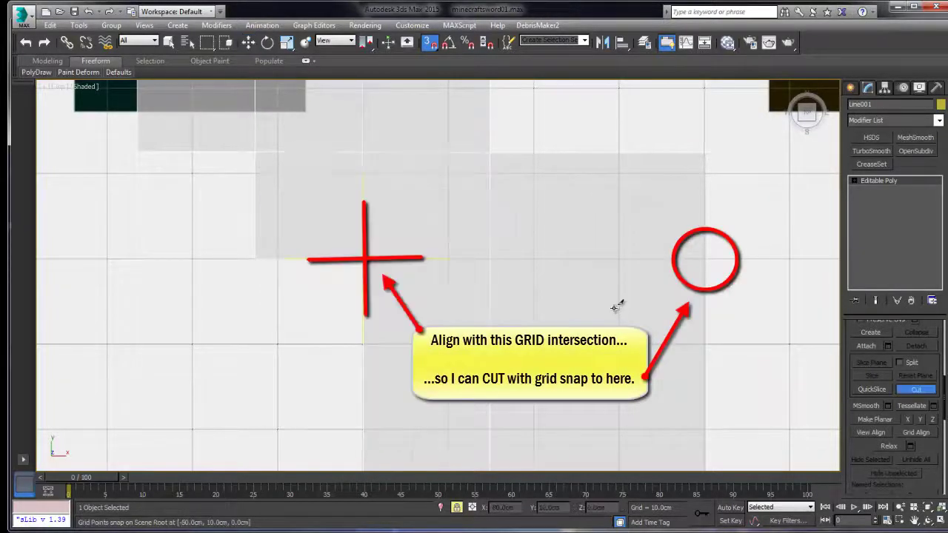
pyautogui.click(363, 258)
pyautogui.click(705, 258)
pyautogui.scroll(-4, 700, 283)
pyautogui.moveTo(700, 283); pyautogui.dragTo(605, 286, button='middle')
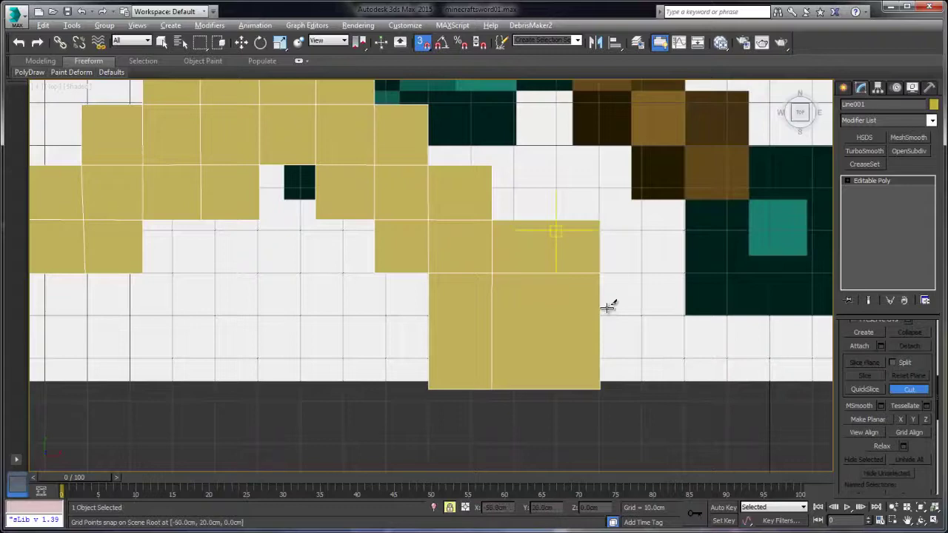
pyautogui.moveTo(608, 307); pyautogui.dragTo(525, 314, button='middle')
pyautogui.scroll(2, 607, 308)
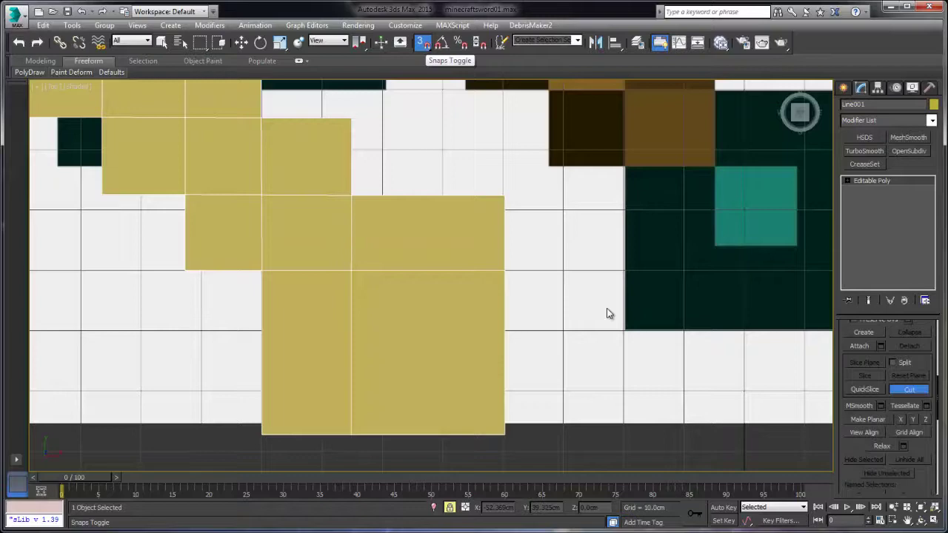
# Set snapping to midpoints only and cut a vertical and a horizontal edge through the pommel, halving its undivided sections.
pyautogui.rightClick(423, 43)
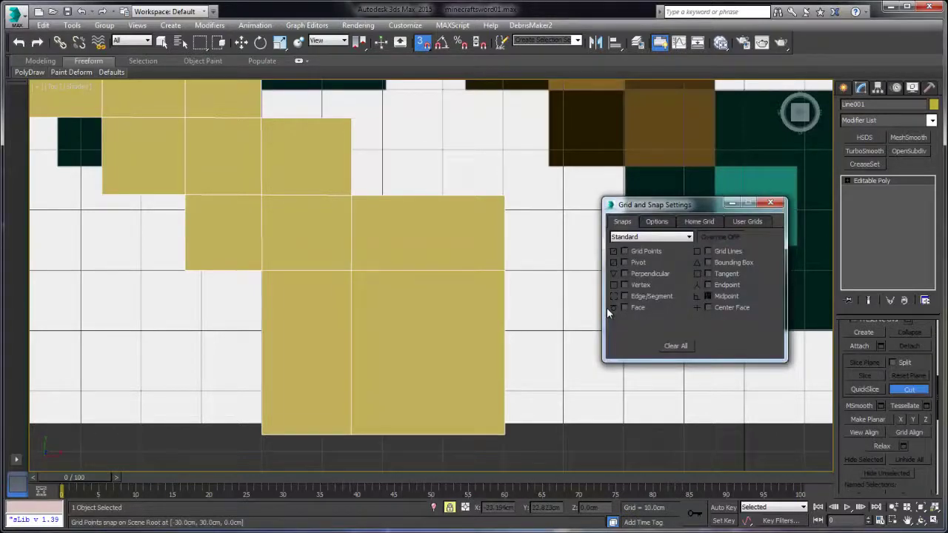
pyautogui.press('Escape')
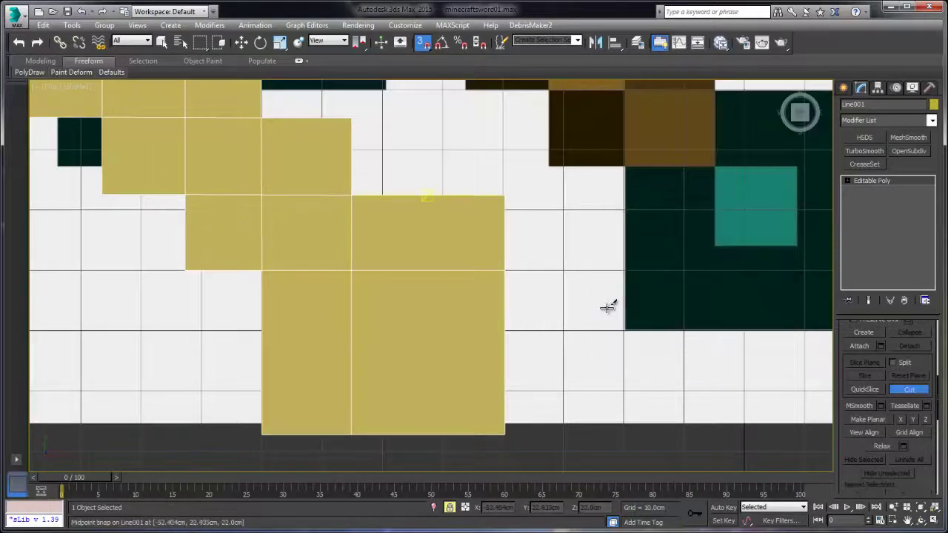
pyautogui.click(428, 196)
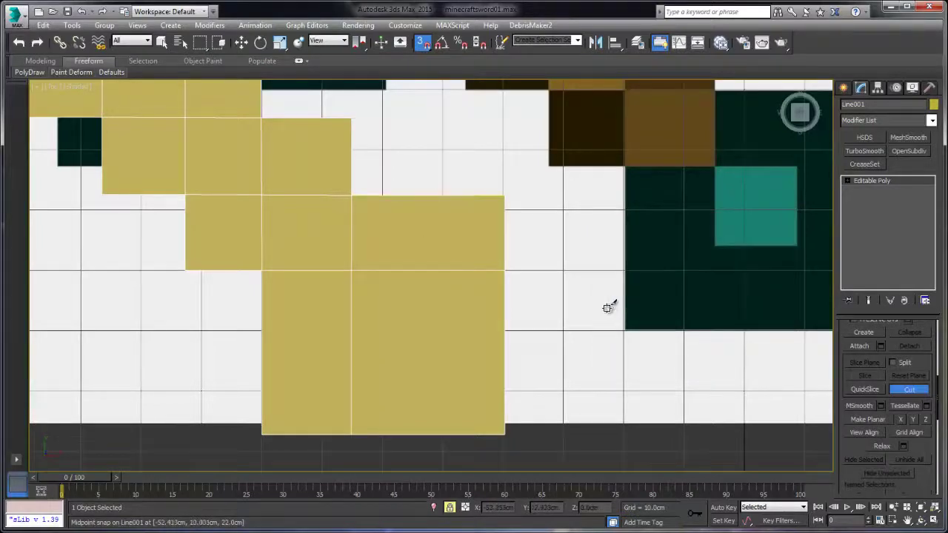
pyautogui.click(427, 436)
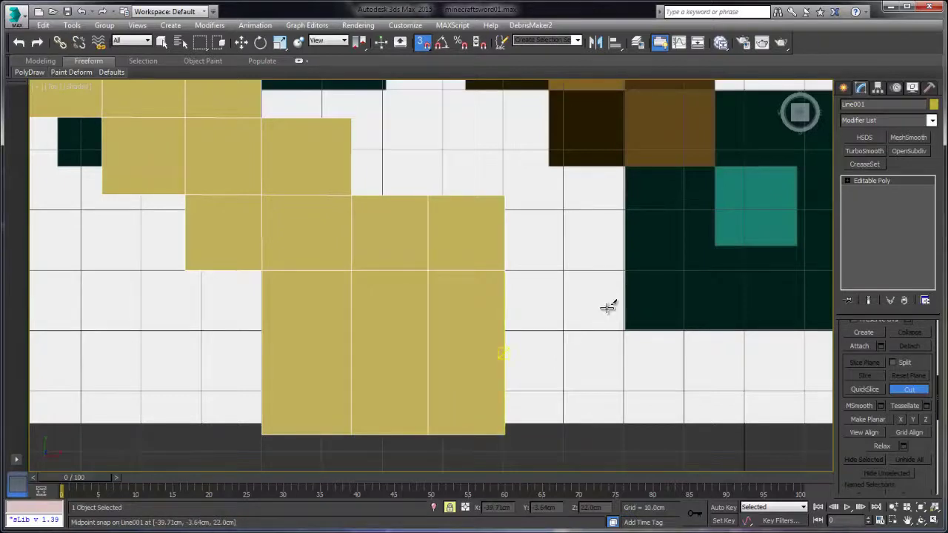
pyautogui.click(503, 354)
pyautogui.click(262, 354)
# Leave Cut, turn snapping off and move the sword about 58 cm along X and 18 cm along Y back over the reference image.
pyautogui.scroll(-3, 608, 308)
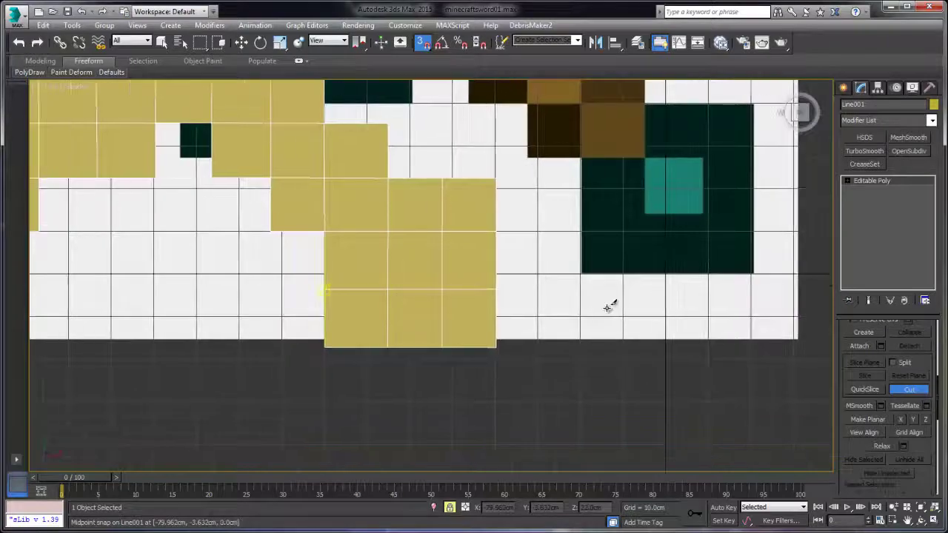
pyautogui.moveTo(607, 309); pyautogui.dragTo(622, 429, button='middle')
pyautogui.scroll(-2, 607, 308)
pyautogui.scroll(-2, 607, 308)
pyautogui.moveTo(607, 308); pyautogui.dragTo(371, 242, button='middle')
pyautogui.press('w')
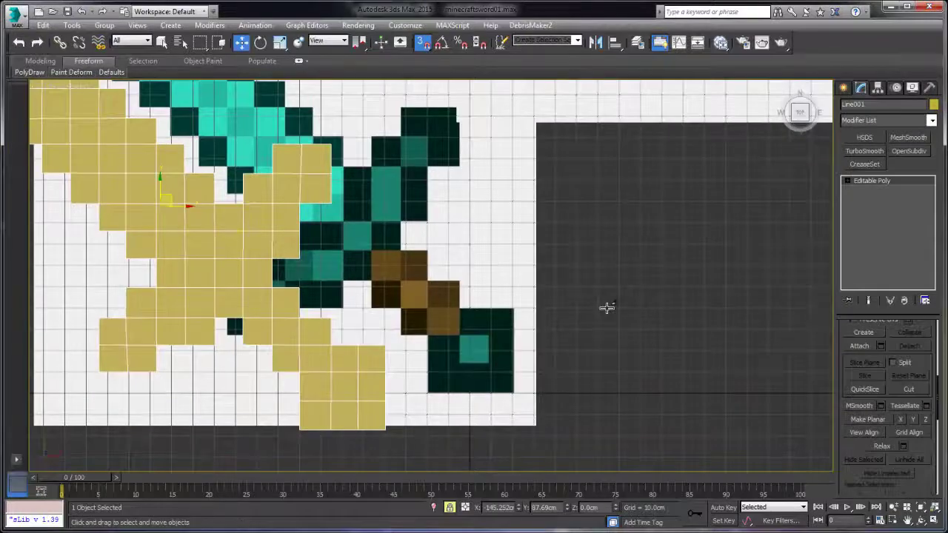
pyautogui.rightClick(316, 346)
pyautogui.click(335, 361)
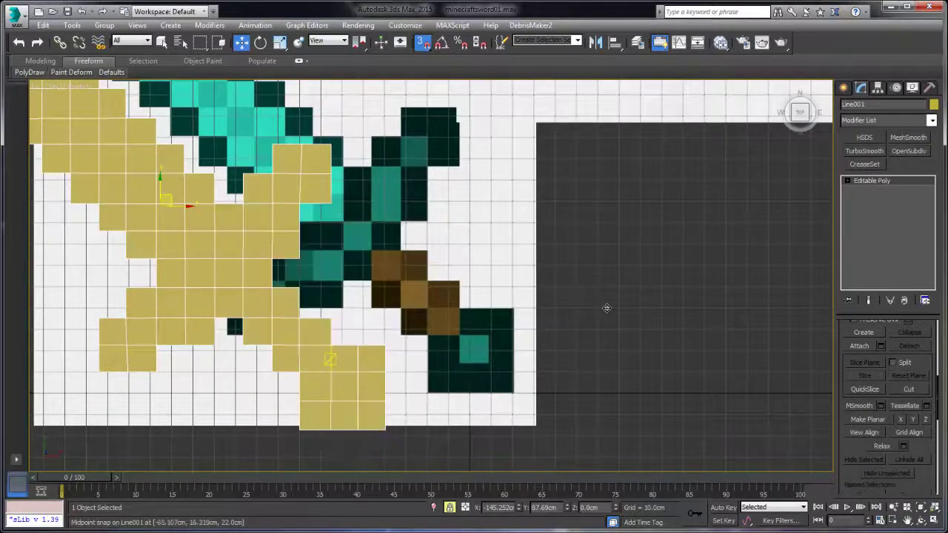
pyautogui.press('s')
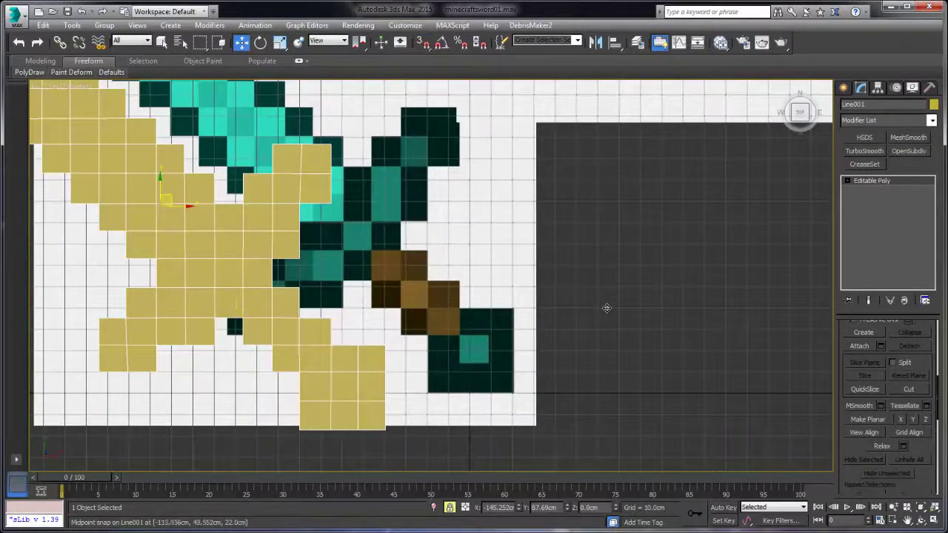
pyautogui.hotkey('ctrl', 'z')
pyautogui.hotkey('ctrl', 'z')
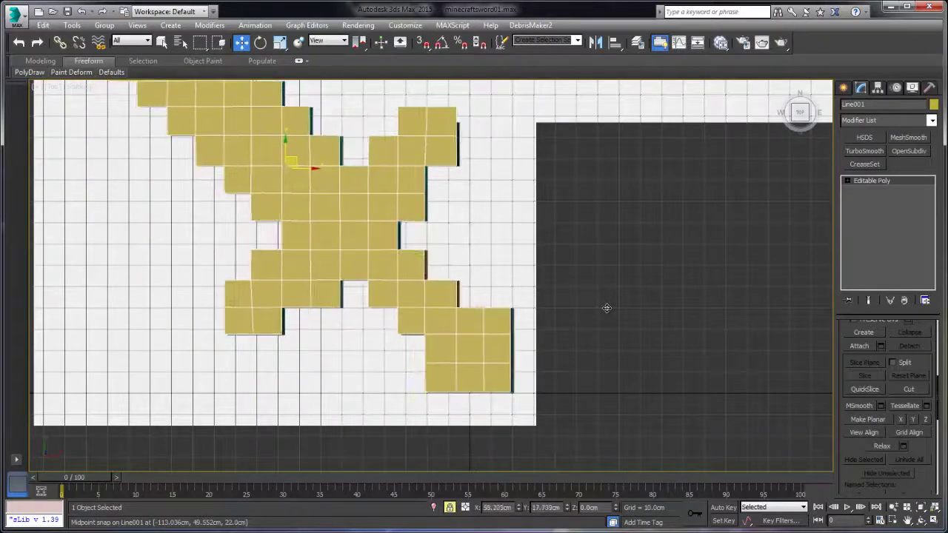
# Make the sword see-through and compare its cut edges with the pixel squares of the reference image.
pyautogui.scroll(5, 606, 308)
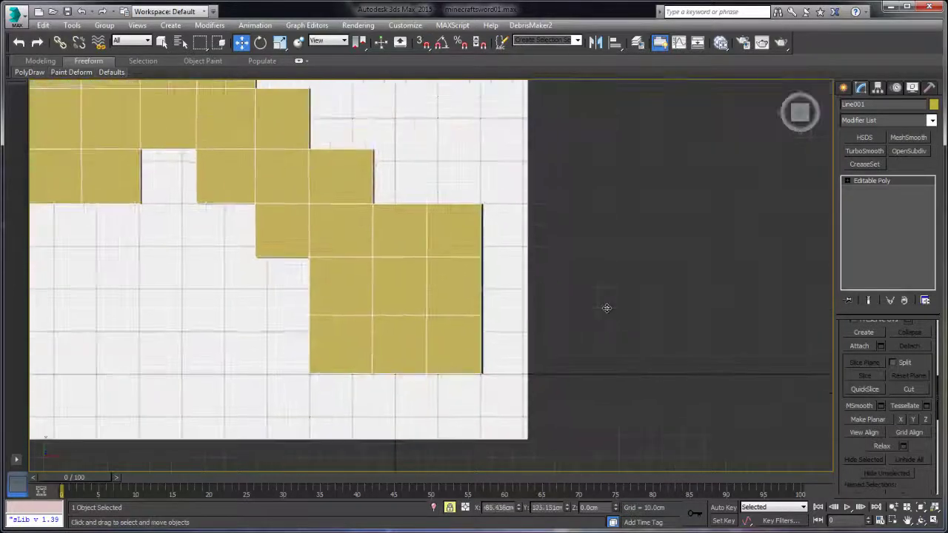
pyautogui.scroll(3, 607, 309)
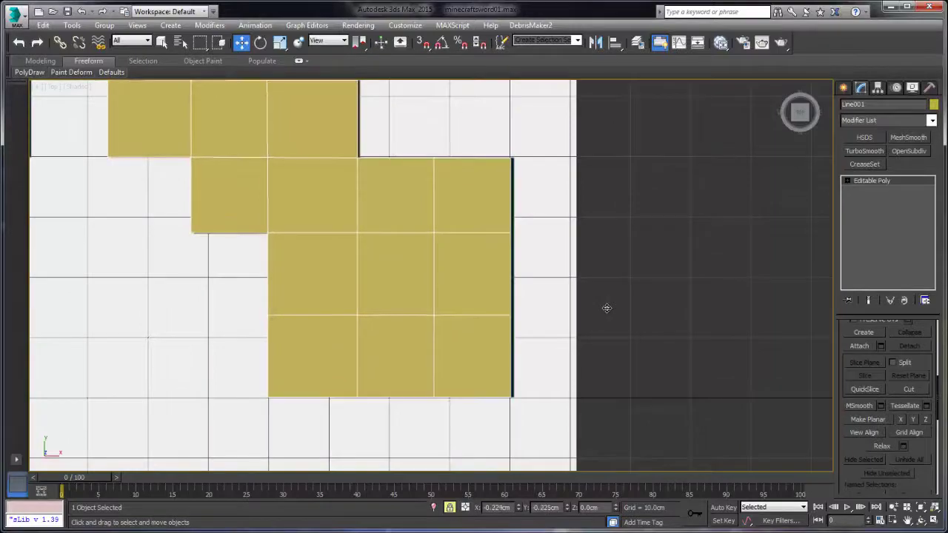
pyautogui.hotkey('alt', 'x')
pyautogui.moveTo(607, 308); pyautogui.dragTo(941, 241, button='middle')
pyautogui.scroll(5, 607, 309)
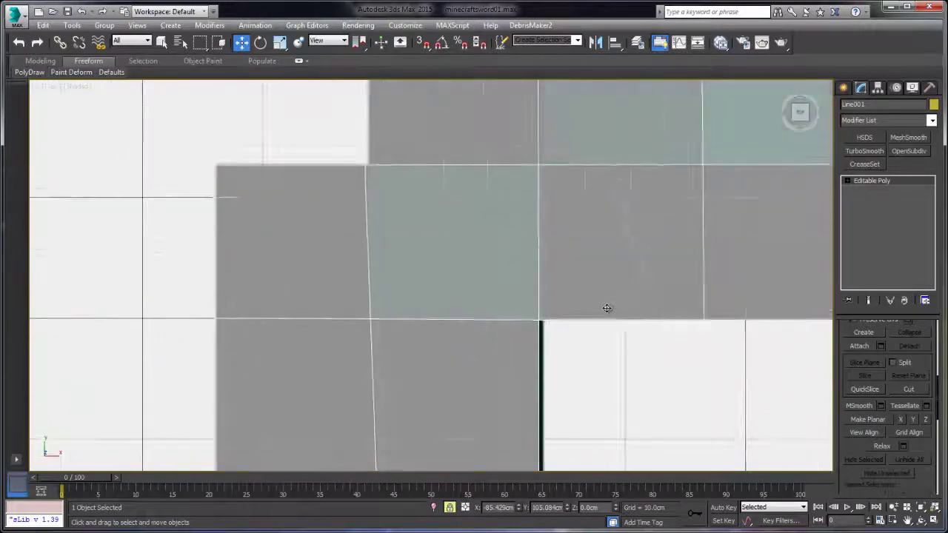
pyautogui.scroll(-5, 607, 308)
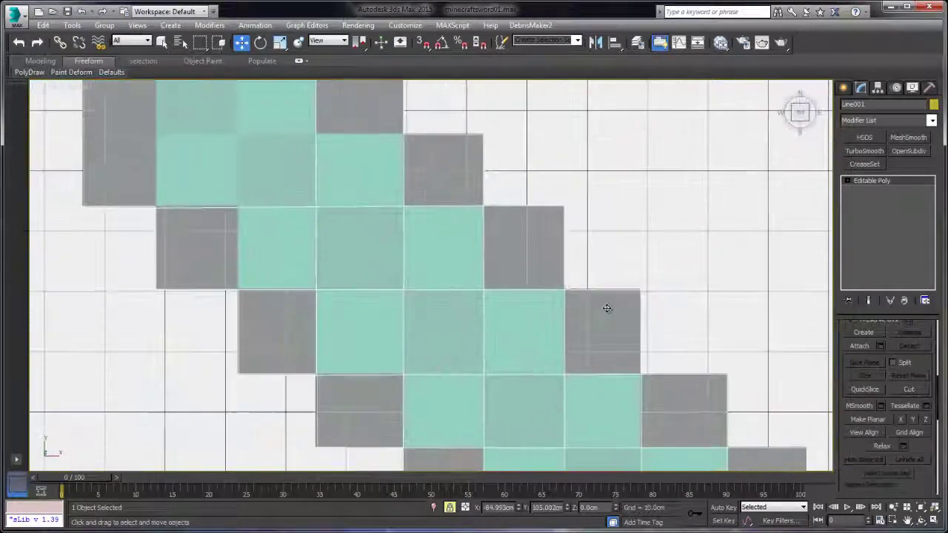